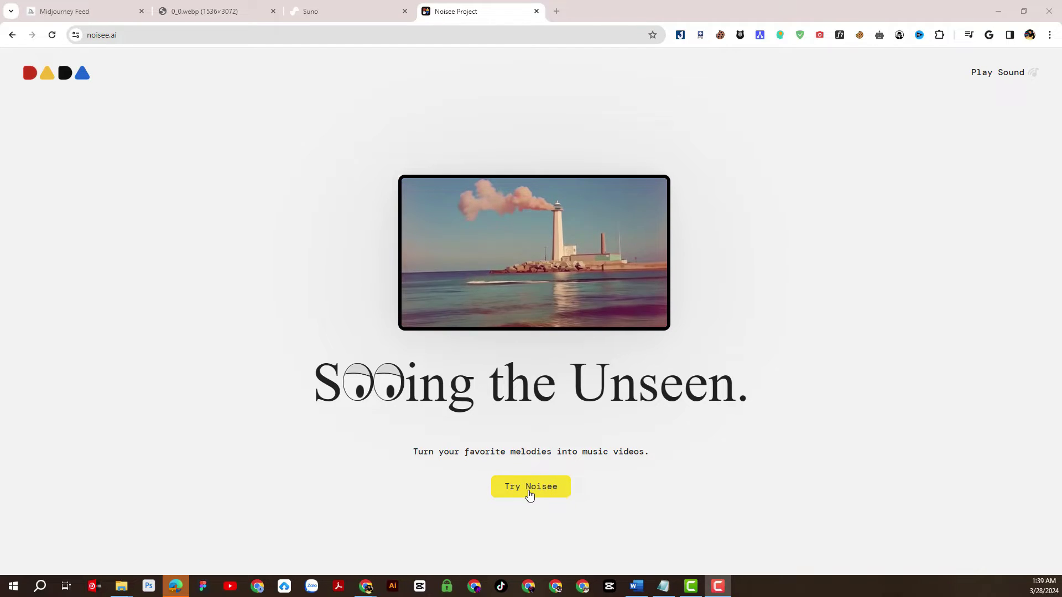
- Sign in to Noisee with Discord, authorize Noisee Bot, and accept the Noisee server invite
{"action": "left_click", "coordinate": [517, 485]}
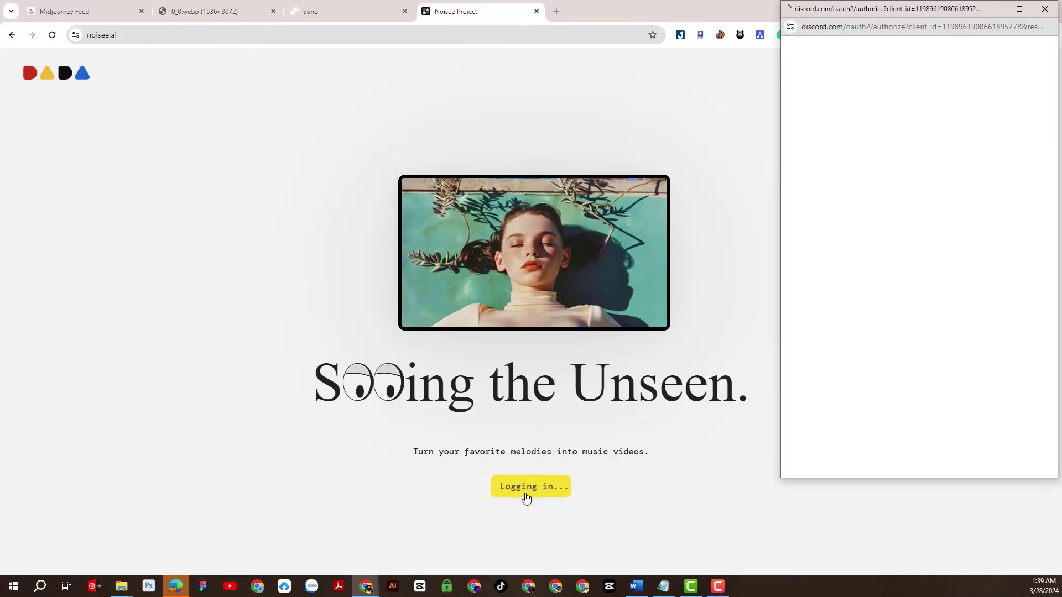
{"action": "left_click_drag", "start_coordinate": [863, 10], "coordinate": [654, 40]}
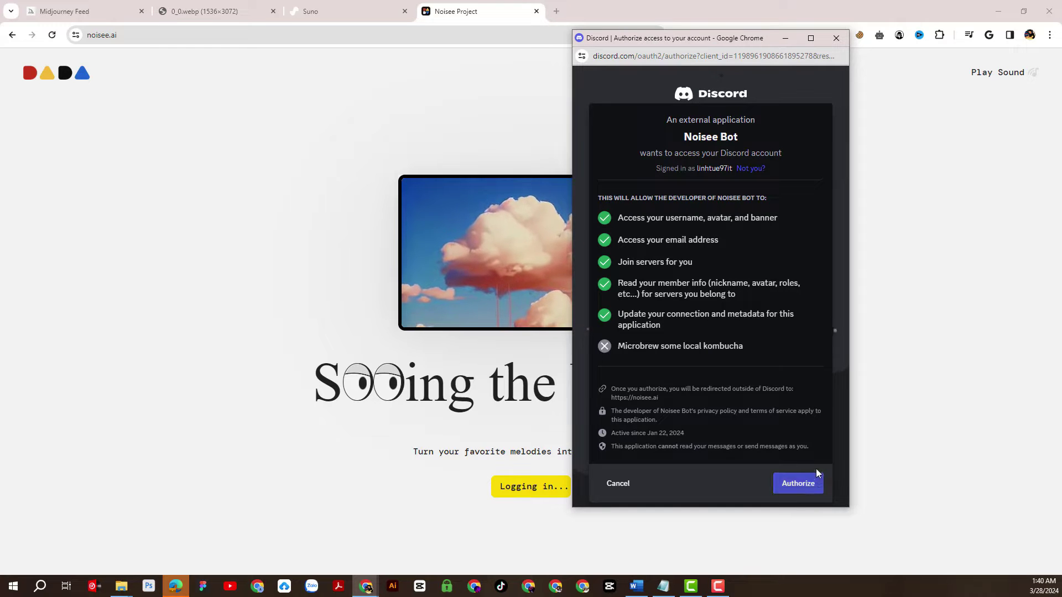
{"action": "left_click", "coordinate": [800, 496]}
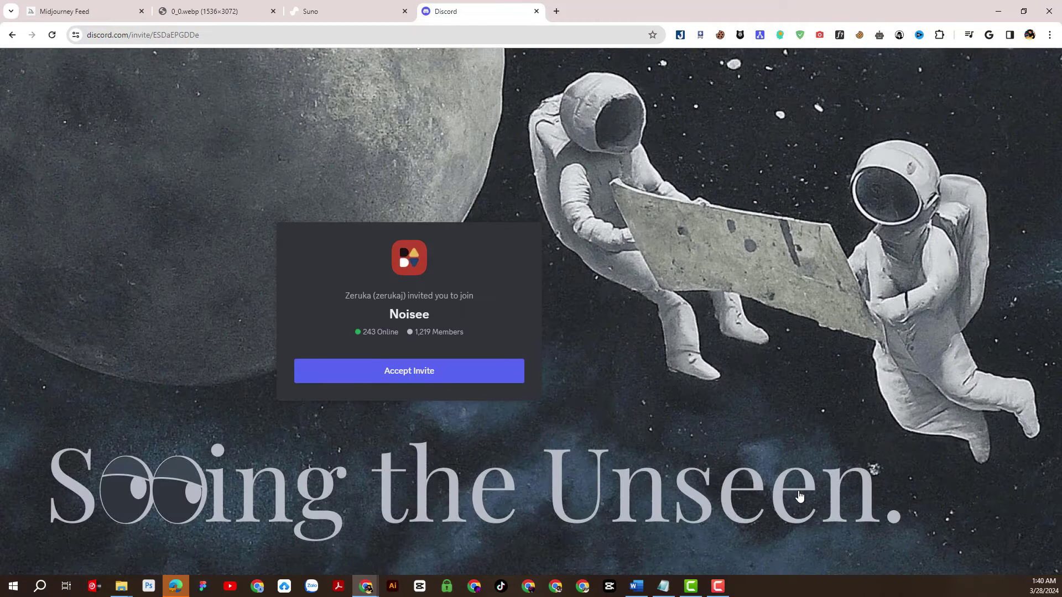
{"action": "left_click", "coordinate": [425, 374]}
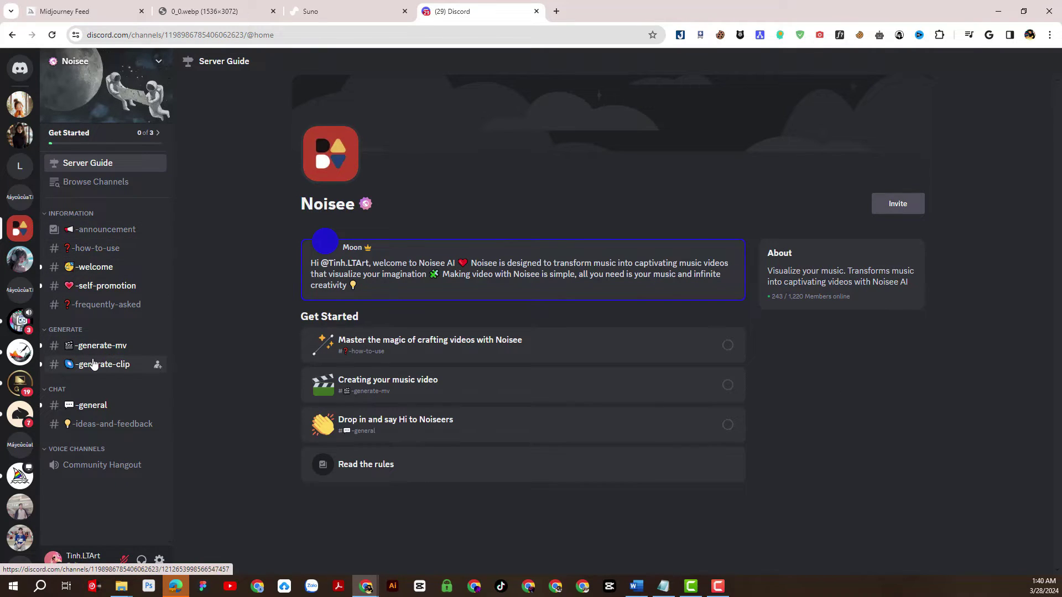
- Open the -generate-mv channel and scroll through other users' example music videos
{"action": "mouse_move", "coordinate": [97, 354]}
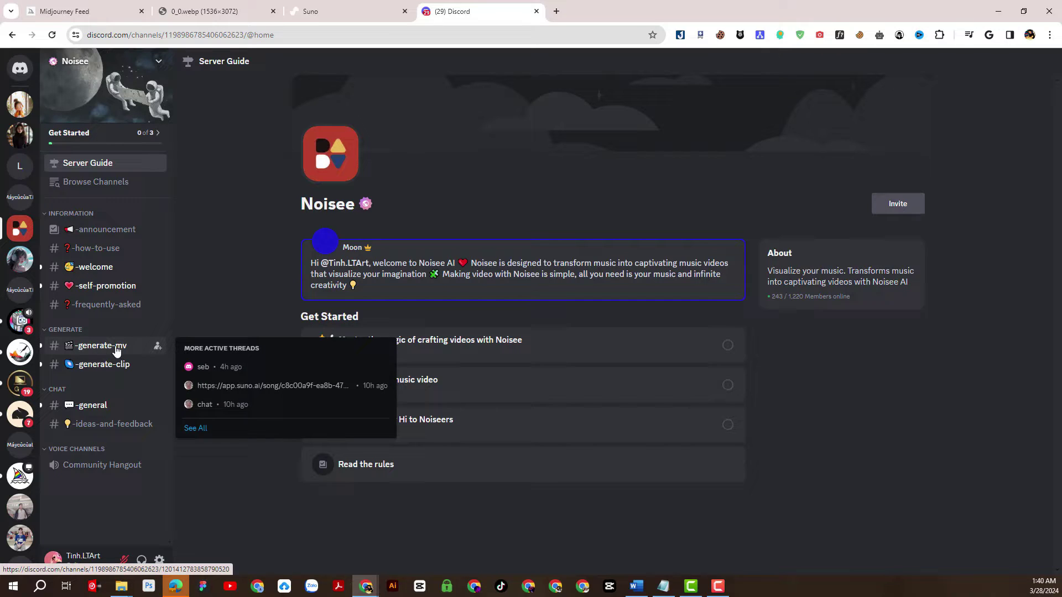
{"action": "left_click", "coordinate": [86, 353]}
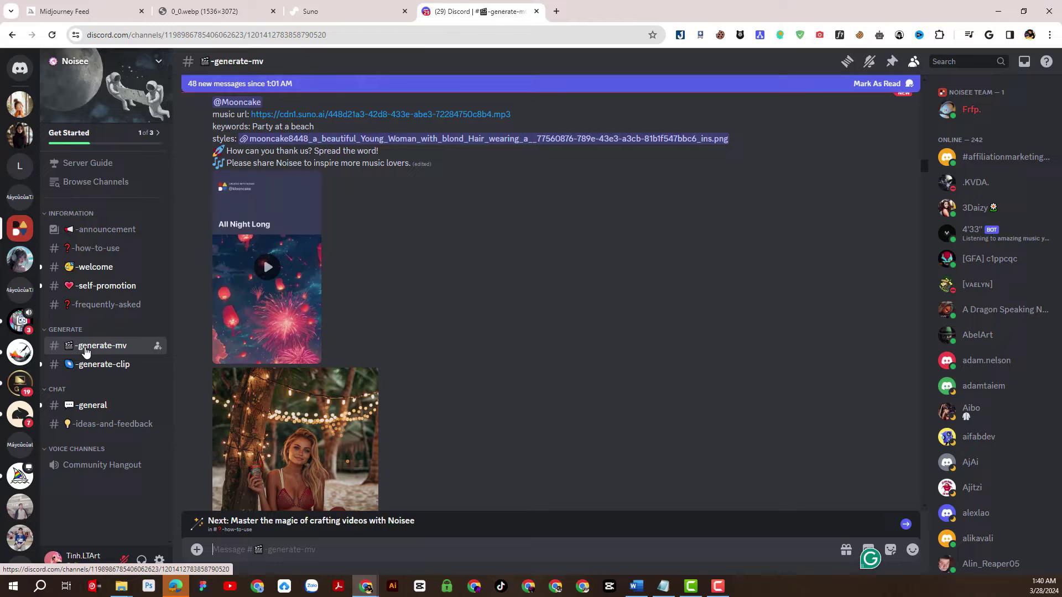
{"action": "scroll", "coordinate": [460, 314], "scroll_direction": "down", "scroll_amount": 8}
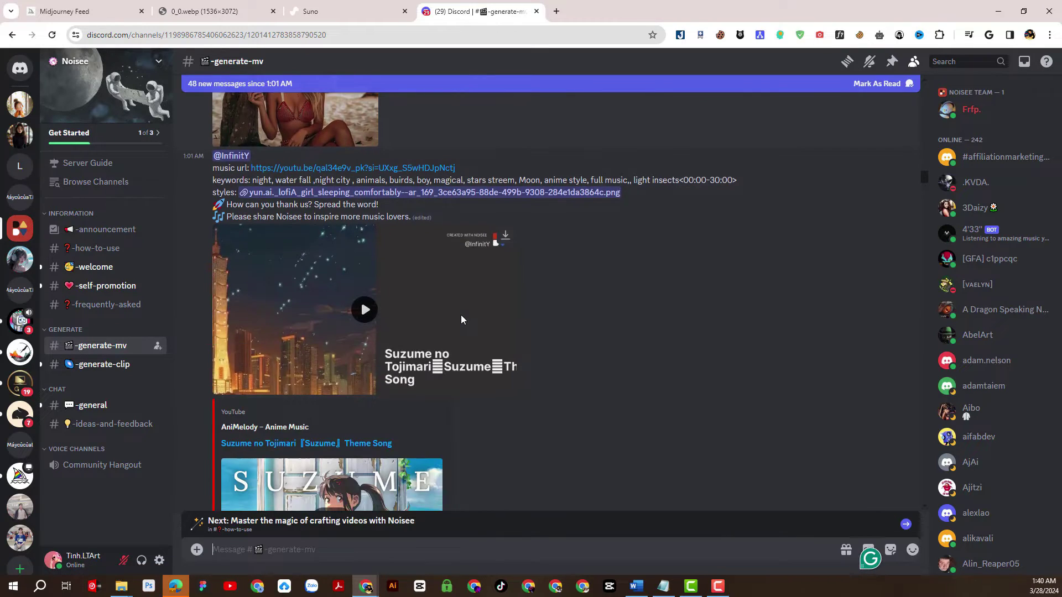
{"action": "scroll", "coordinate": [462, 319], "scroll_direction": "down", "scroll_amount": 7}
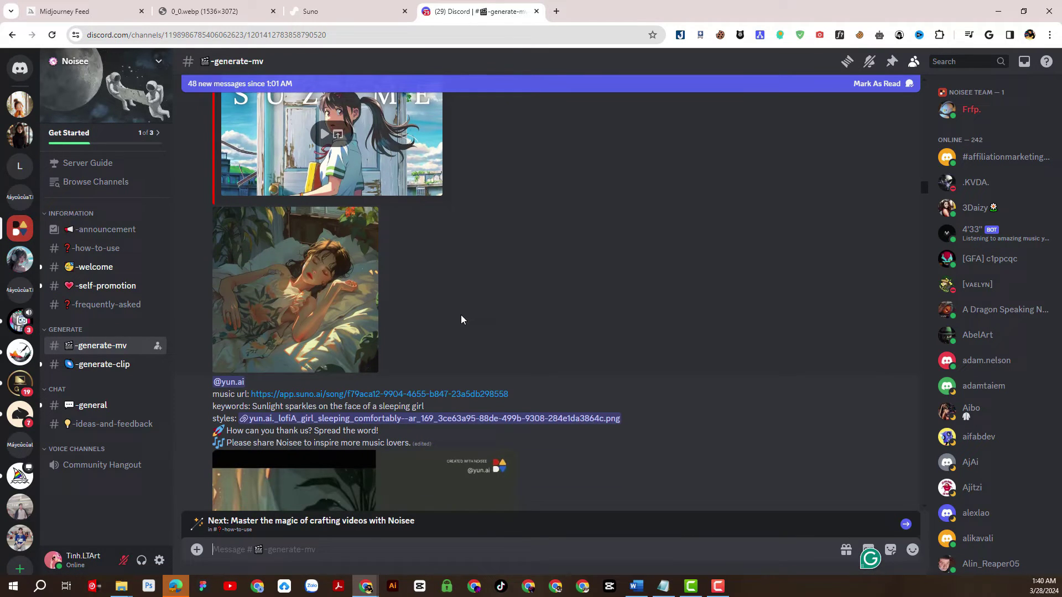
{"action": "scroll", "coordinate": [462, 320], "scroll_direction": "down", "scroll_amount": 9}
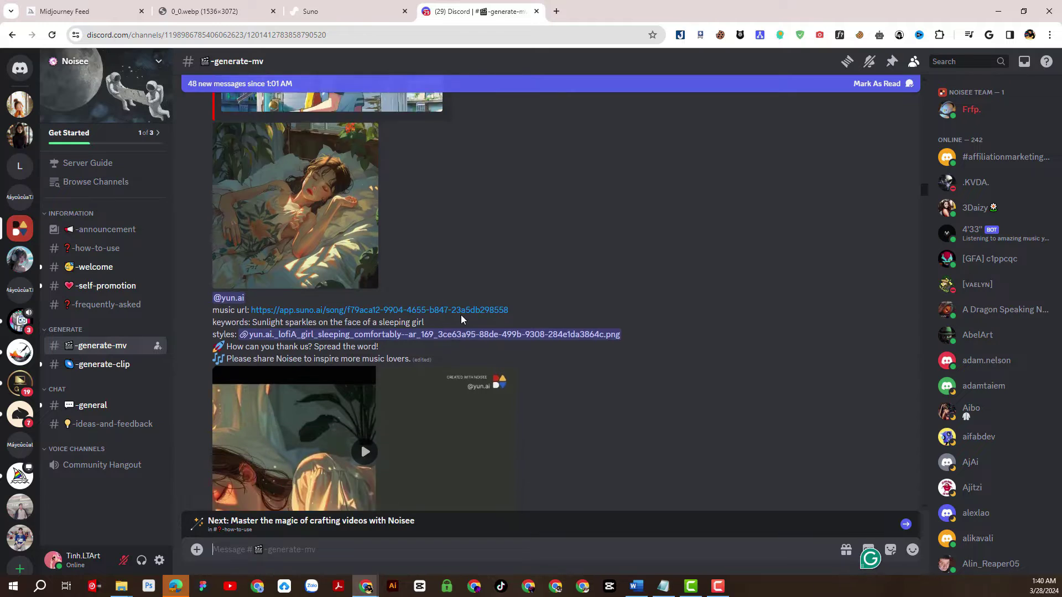
{"action": "scroll", "coordinate": [462, 319], "scroll_direction": "down", "scroll_amount": 1}
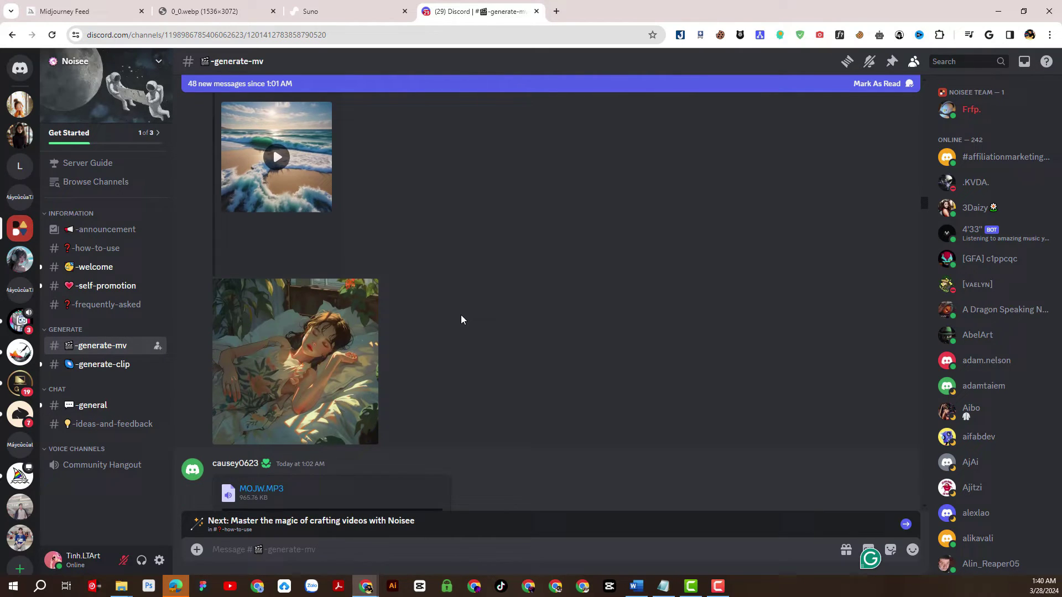
{"action": "scroll", "coordinate": [462, 319], "scroll_direction": "down", "scroll_amount": 6}
{"action": "scroll", "coordinate": [462, 319], "scroll_direction": "down", "scroll_amount": 10}
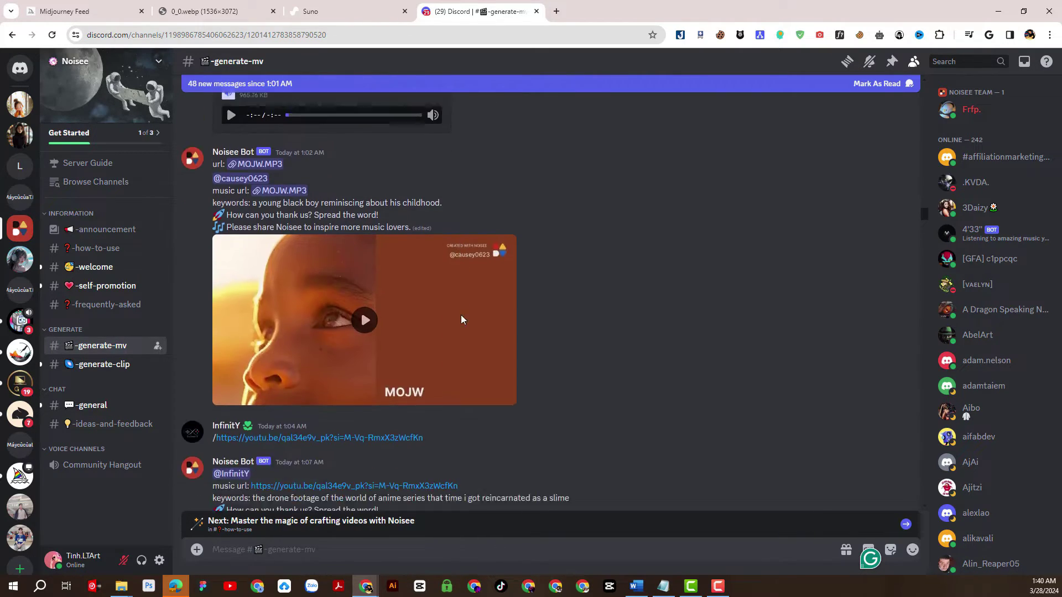
{"action": "scroll", "coordinate": [462, 319], "scroll_direction": "down", "scroll_amount": 8}
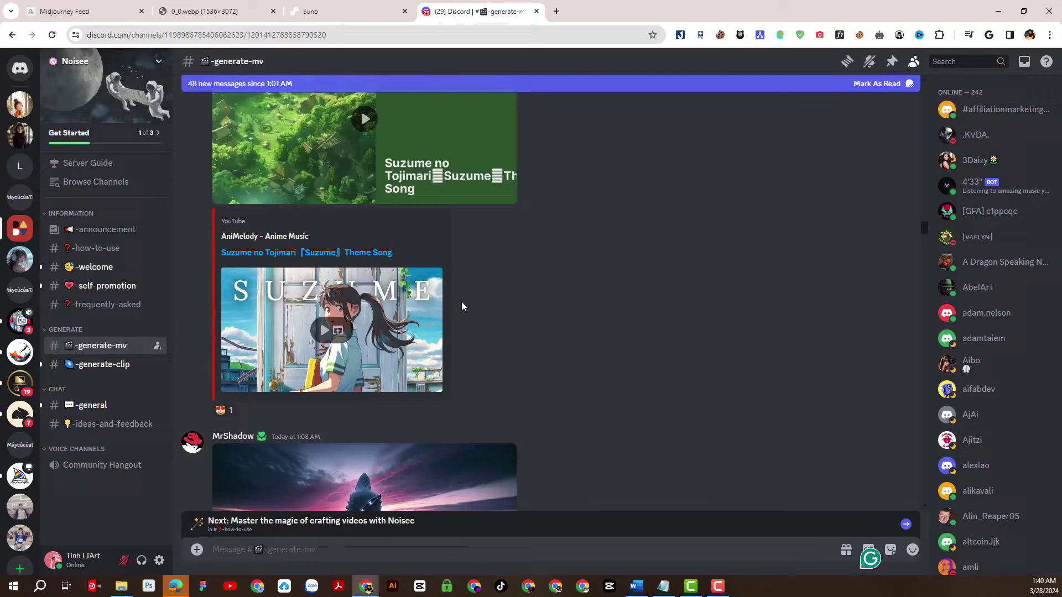
{"action": "scroll", "coordinate": [463, 305], "scroll_direction": "down", "scroll_amount": 2}
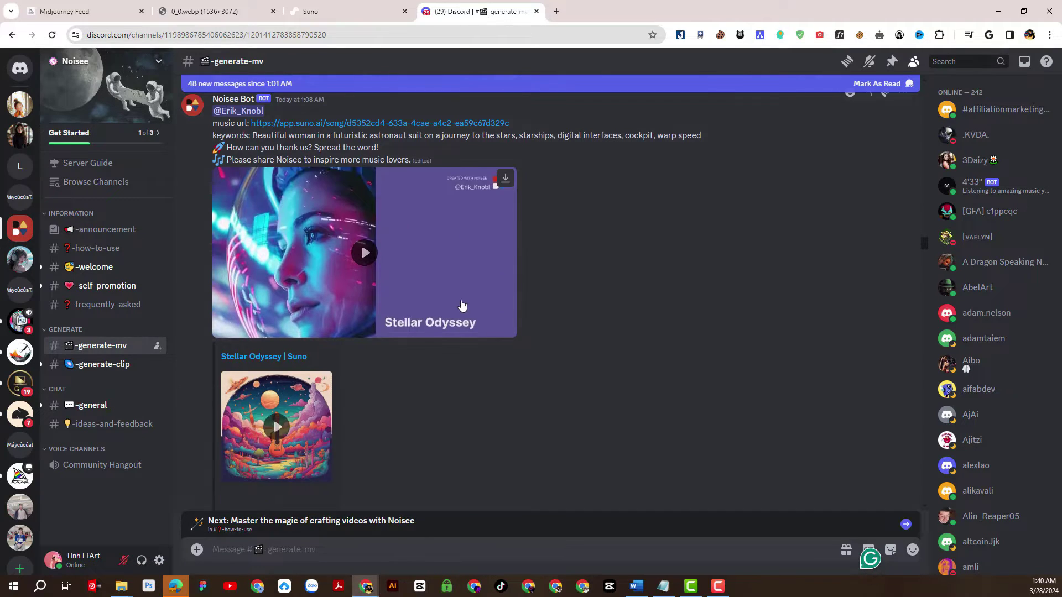
{"action": "scroll", "coordinate": [542, 354], "scroll_direction": "down", "scroll_amount": 4}
{"action": "scroll", "coordinate": [566, 368], "scroll_direction": "down", "scroll_amount": 3}
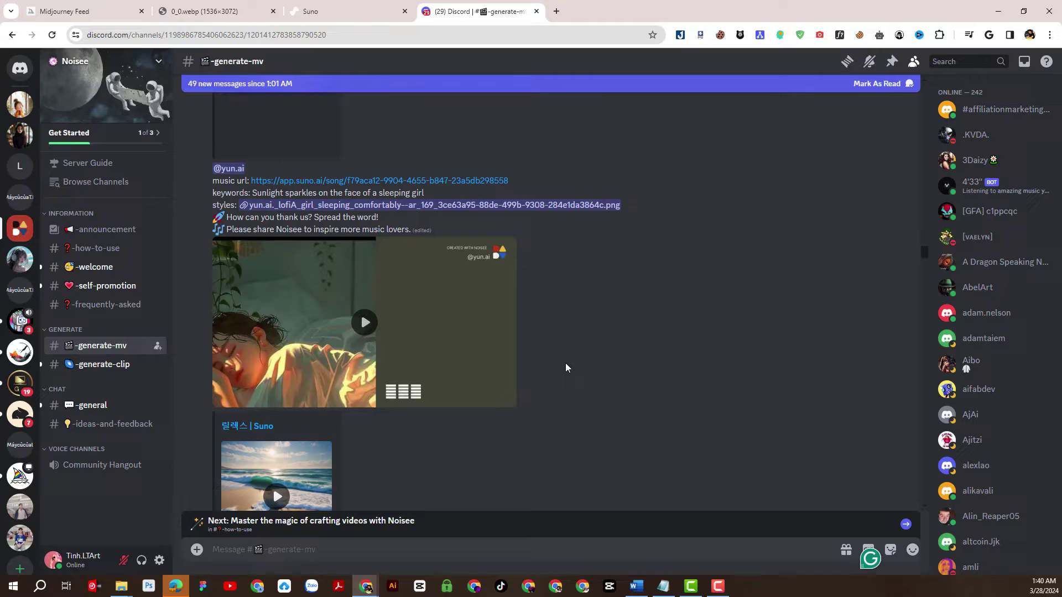
{"action": "scroll", "coordinate": [566, 368], "scroll_direction": "down", "scroll_amount": 5}
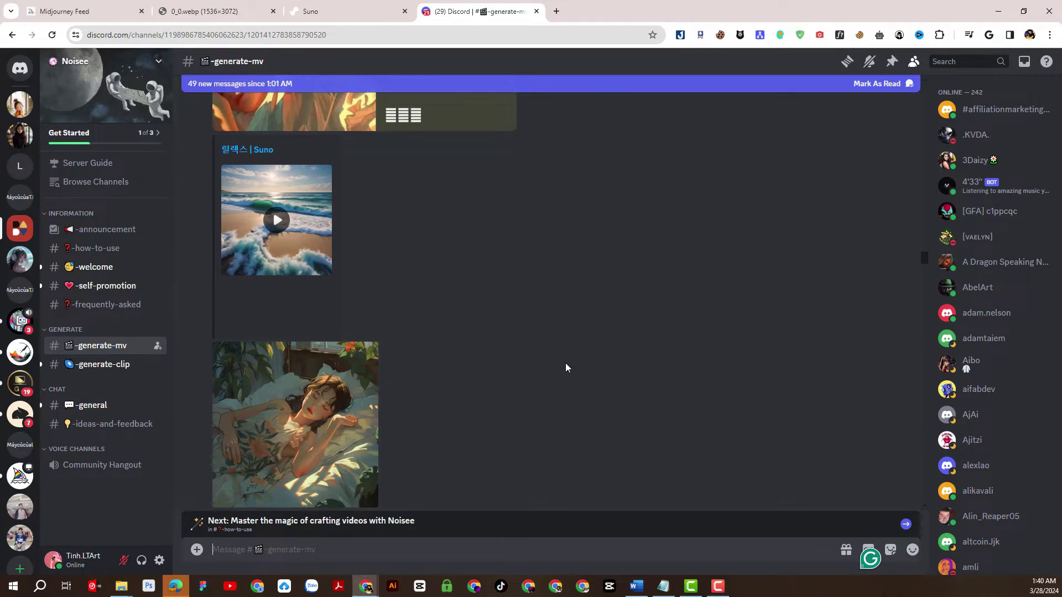
{"action": "scroll", "coordinate": [566, 365], "scroll_direction": "up", "scroll_amount": 10}
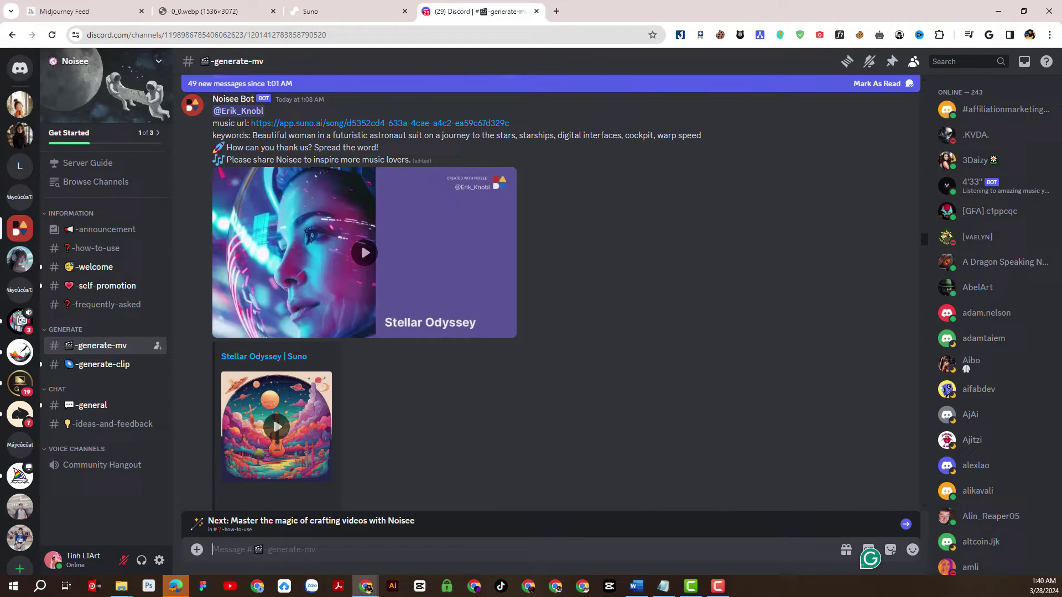
- Switch over to Suno's song creation page
{"action": "left_click", "coordinate": [637, 587]}
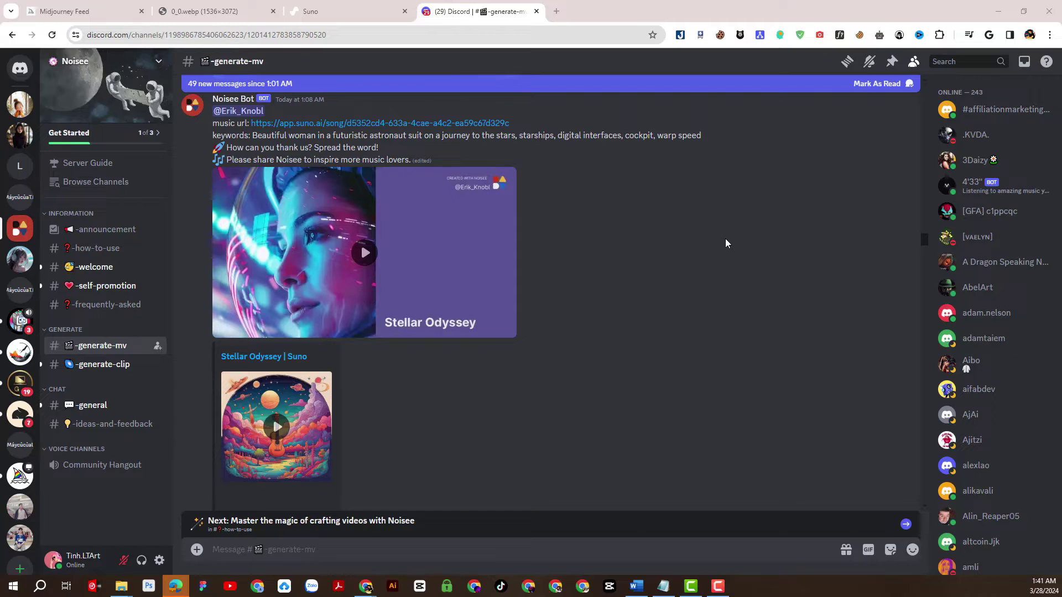
{"action": "scroll", "coordinate": [726, 243], "scroll_direction": "down", "scroll_amount": 1}
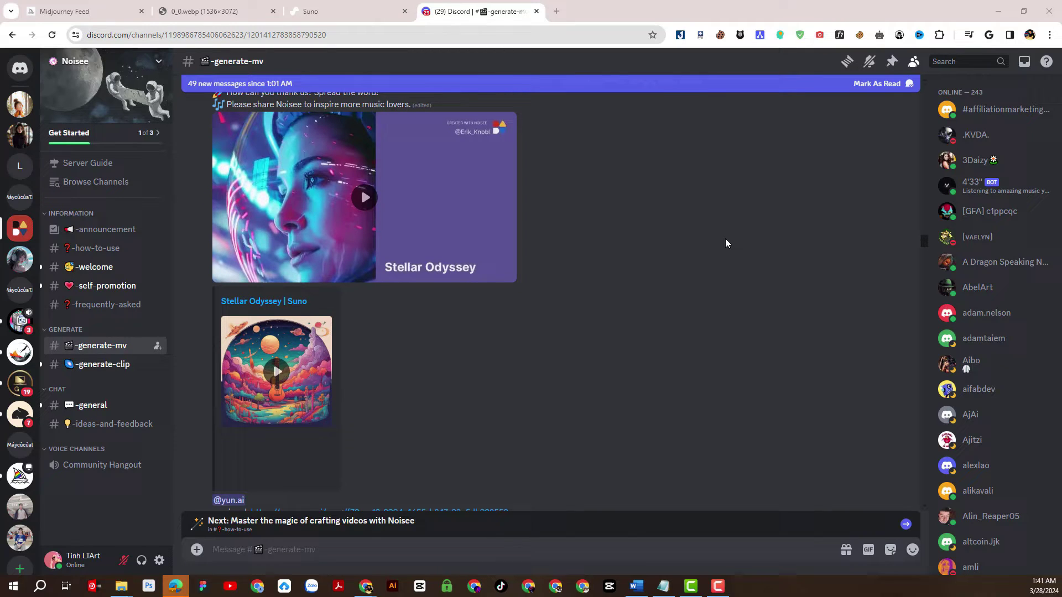
{"action": "scroll", "coordinate": [640, 188], "scroll_direction": "up", "scroll_amount": 3}
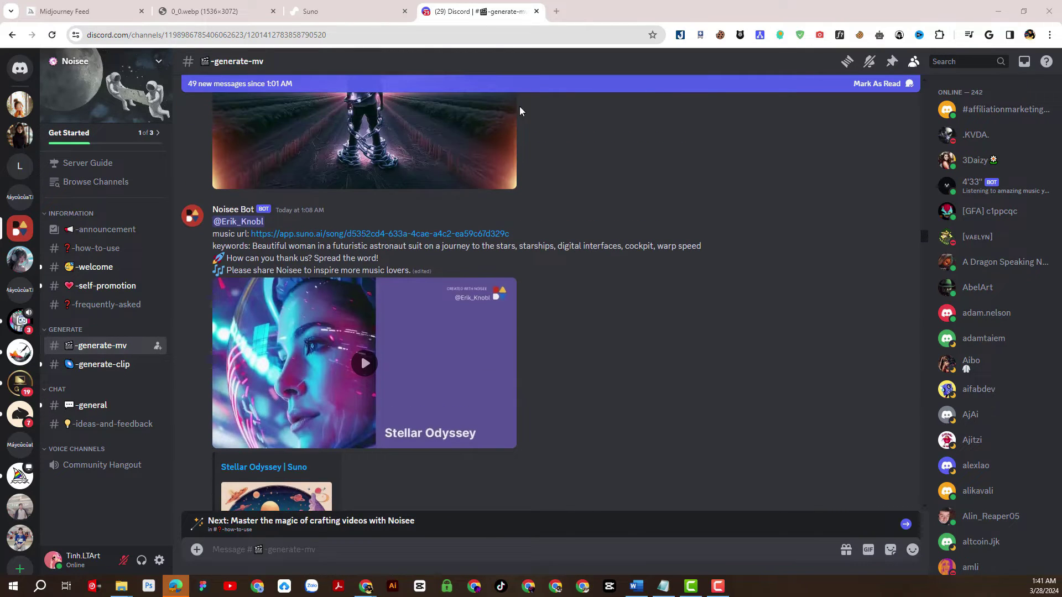
{"action": "left_click", "coordinate": [340, 5]}
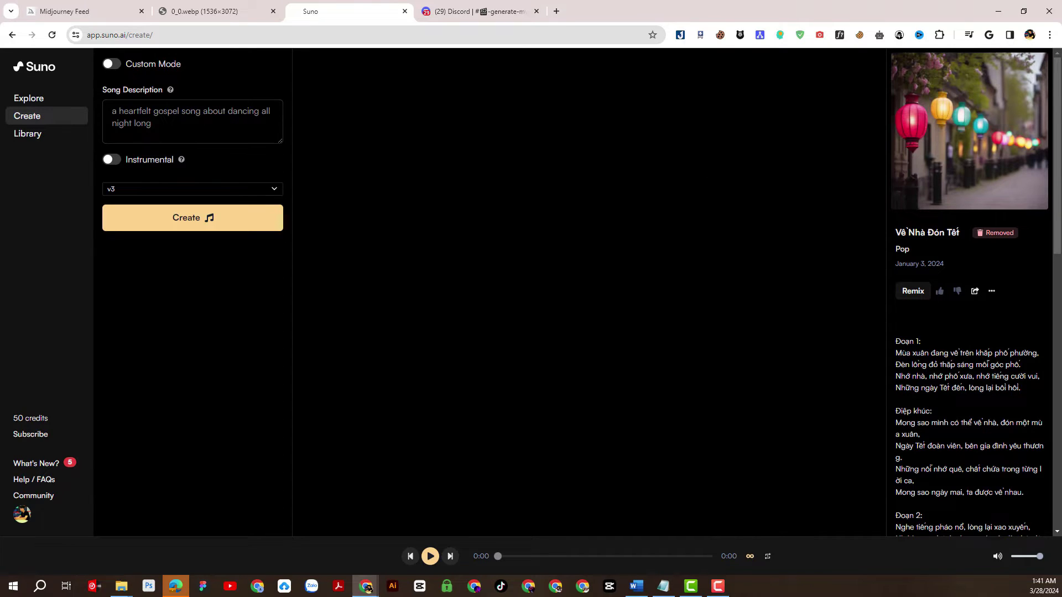
- Replace Suno's song description with the pasted sad piano description
{"action": "left_click", "coordinate": [663, 586]}
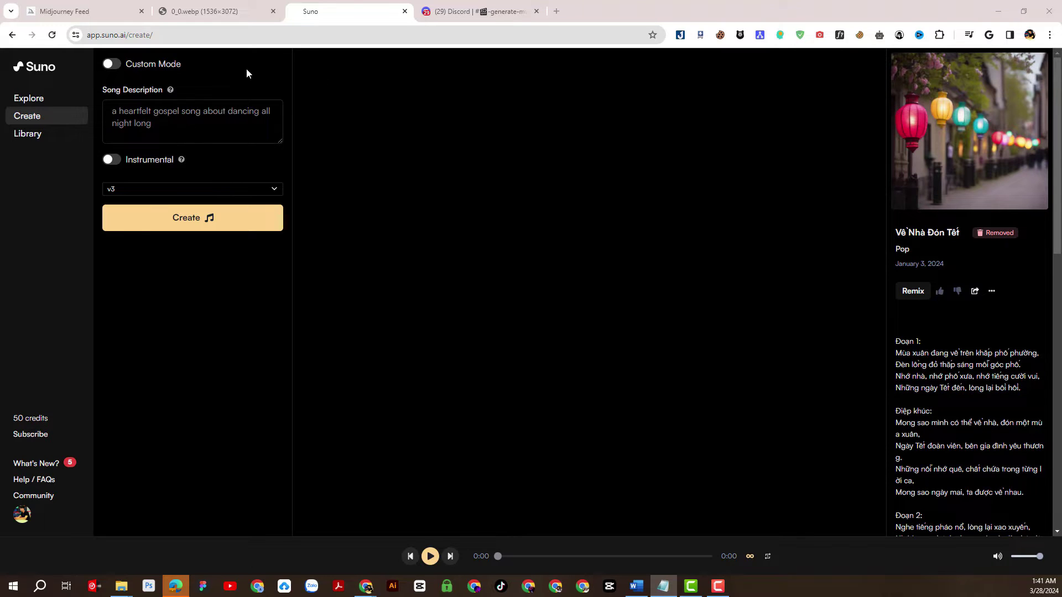
{"action": "left_click", "coordinate": [194, 127]}
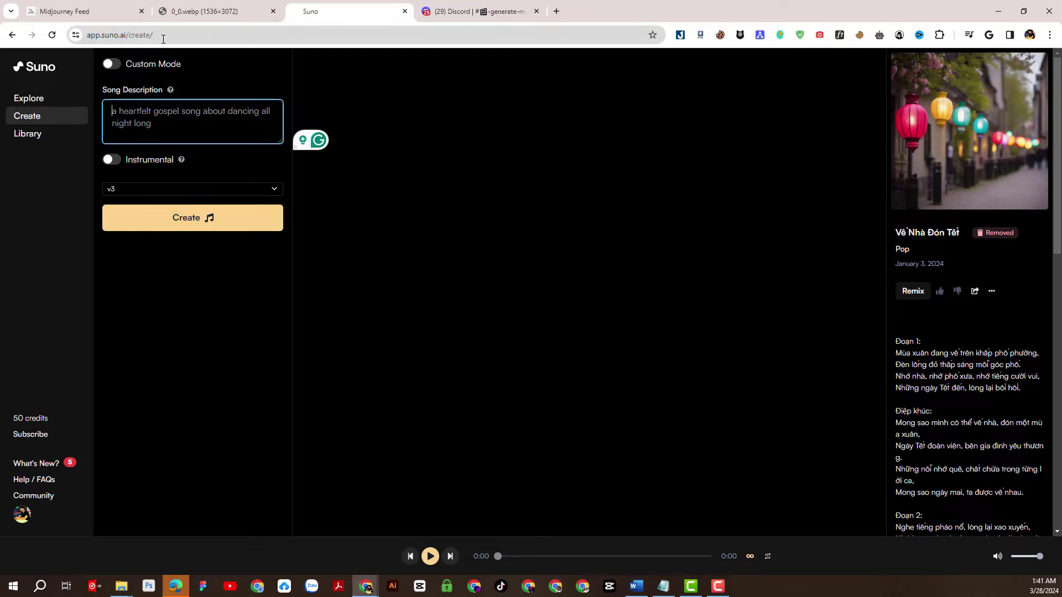
{"action": "left_click_drag", "start_coordinate": [163, 39], "coordinate": [98, 37]}
{"action": "left_click", "coordinate": [210, 130]}
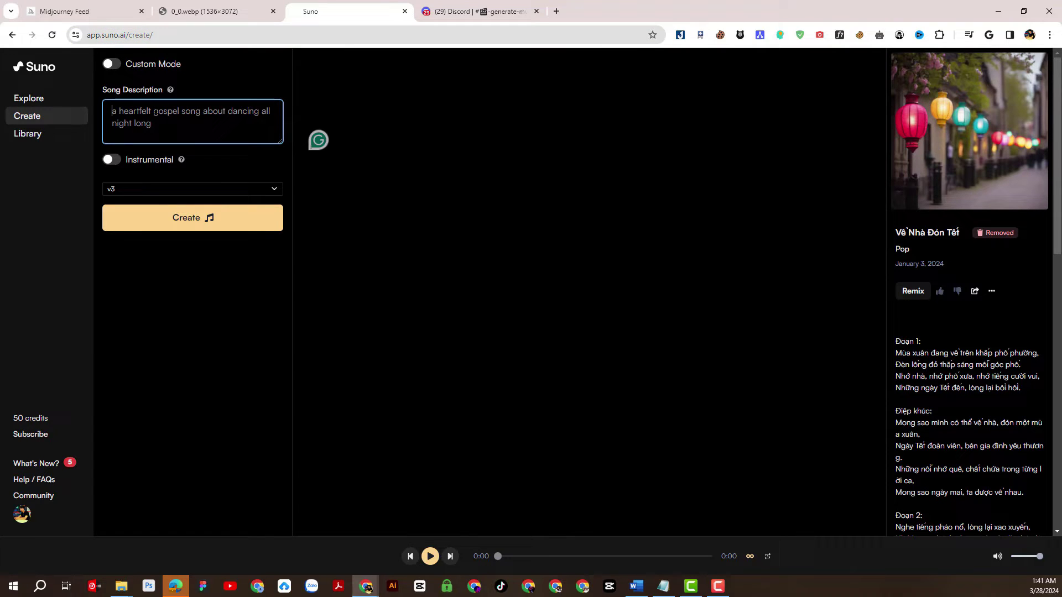
{"action": "key", "text": "ctrl+a"}
{"action": "type", "text": "a sad piano music, upbeat, loneliness, inspired by belly eillish"}
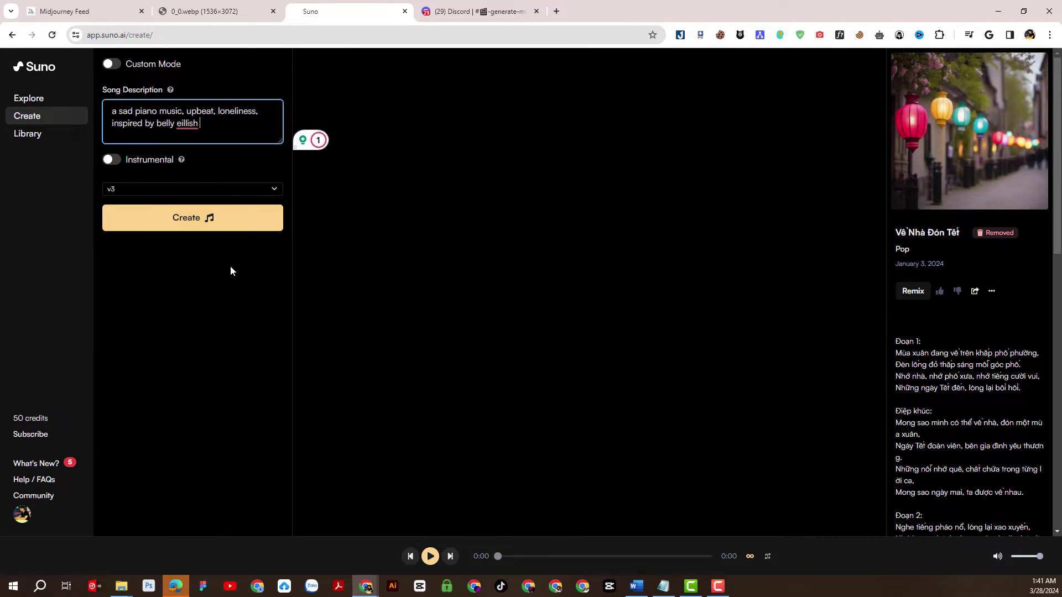
- Generate songs from the sad piano description and play the new Echoes in Solitude track
{"action": "left_click", "coordinate": [213, 219]}
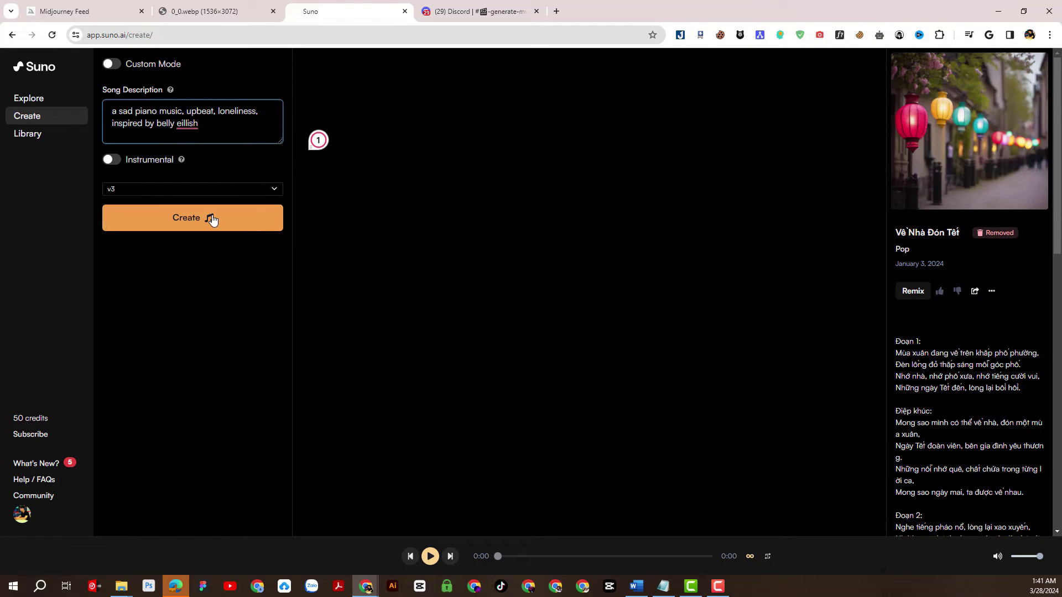
{"action": "left_click", "coordinate": [213, 219]}
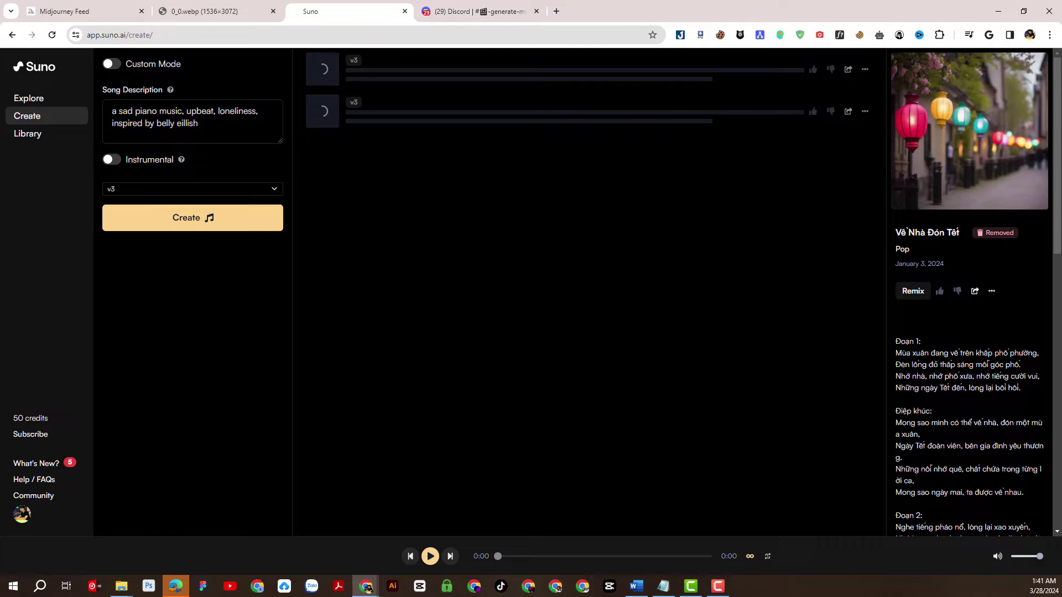
{"action": "left_click", "coordinate": [719, 588]}
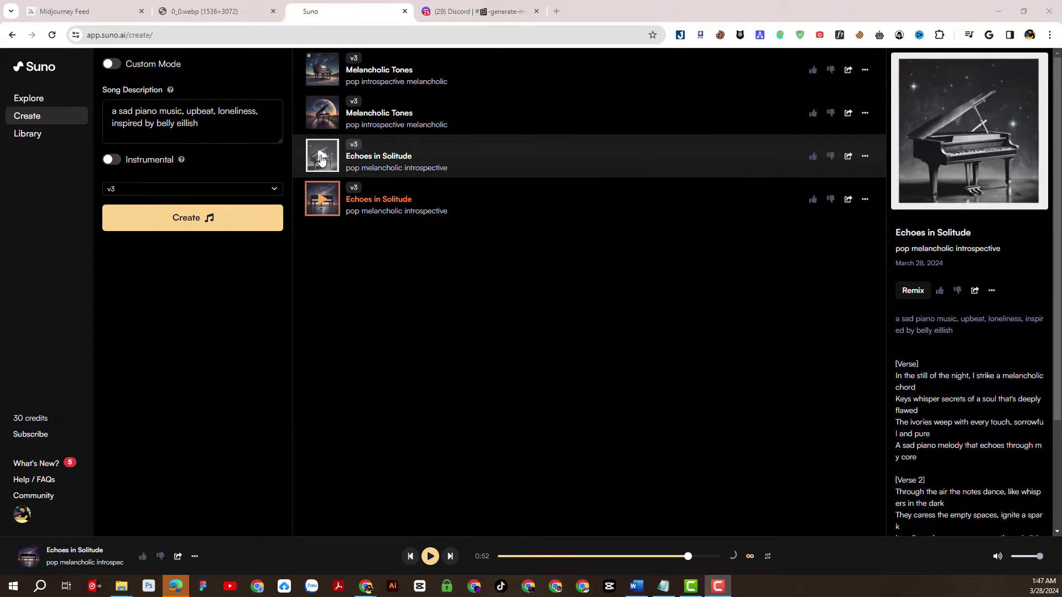
{"action": "left_click", "coordinate": [322, 159]}
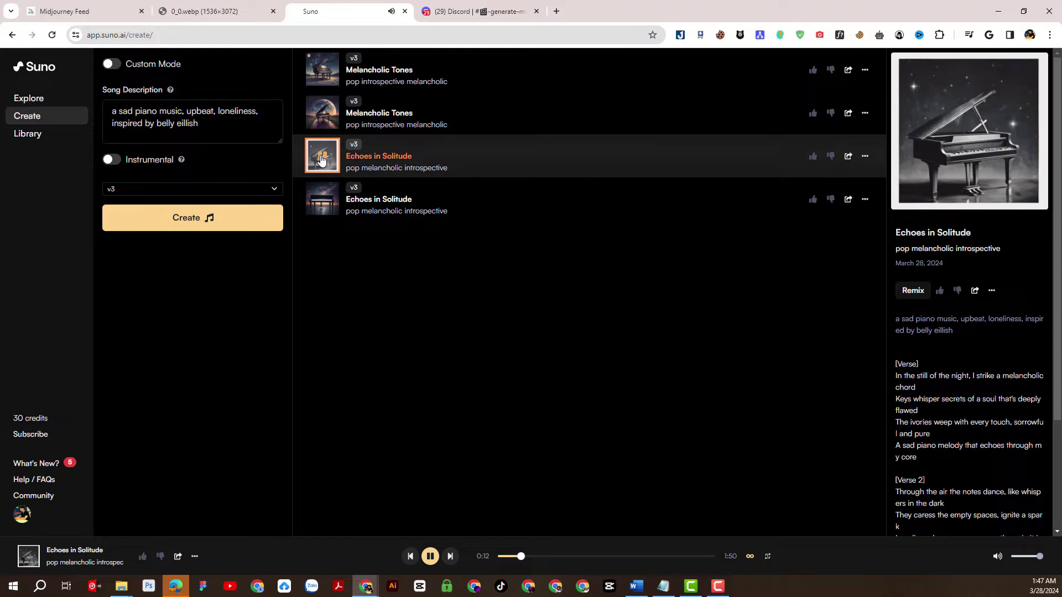
- Copy the Echoes in Solitude song link and send it as the url of Noisee Bot's /imagine command
{"action": "left_click", "coordinate": [321, 159]}
{"action": "left_click", "coordinate": [849, 158]}
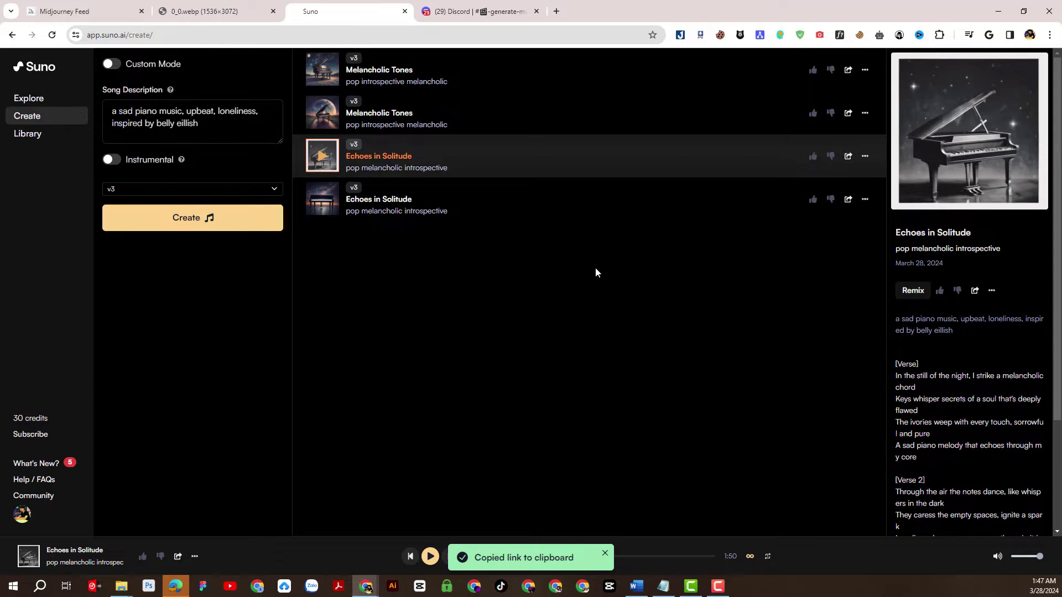
{"action": "left_click", "coordinate": [502, 7]}
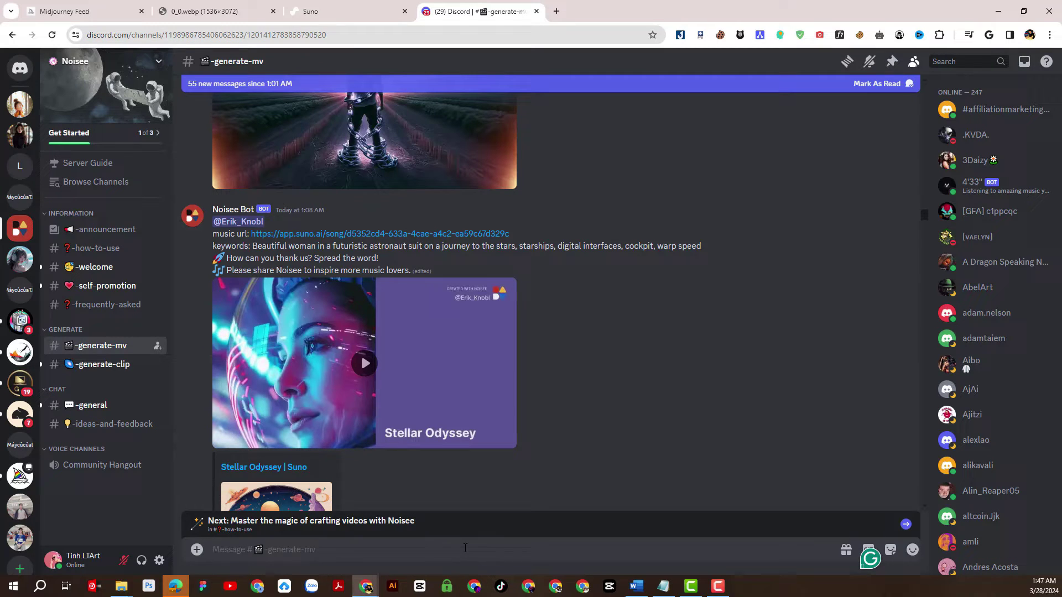
{"action": "type", "text": "/"}
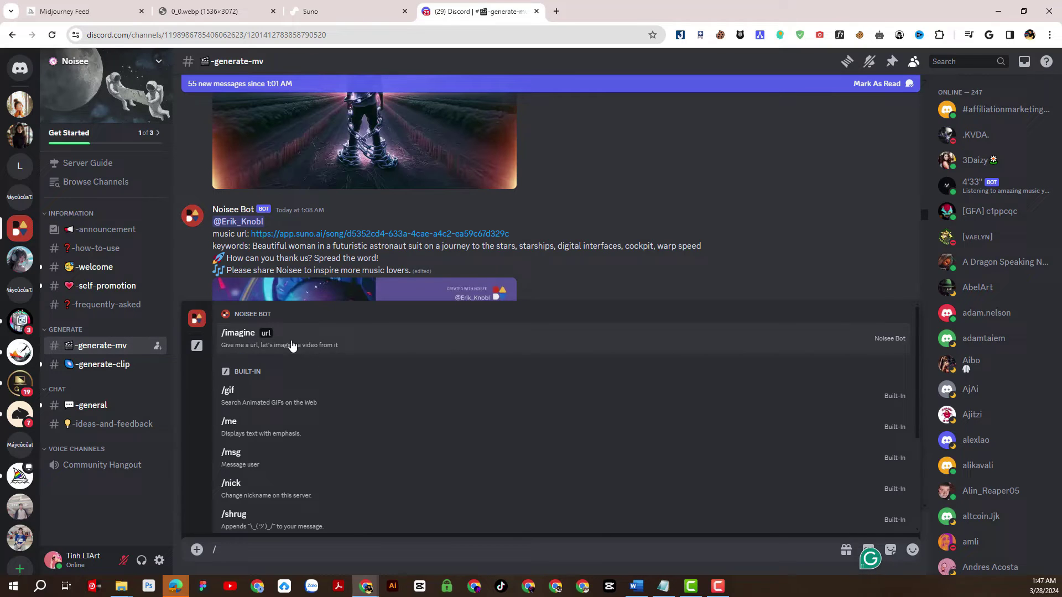
{"action": "left_click", "coordinate": [292, 345]}
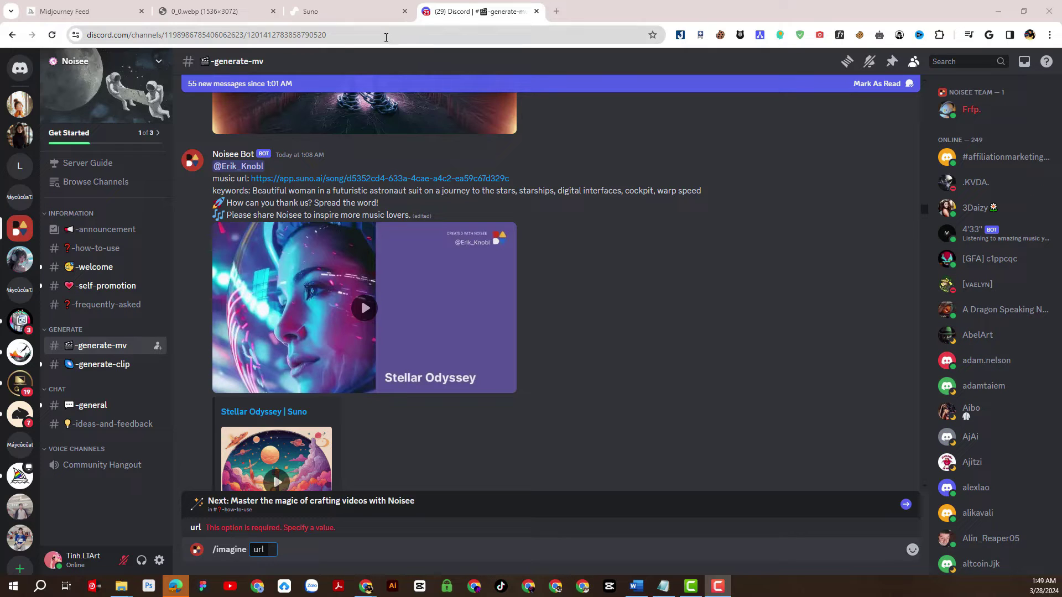
{"action": "left_click", "coordinate": [339, 10]}
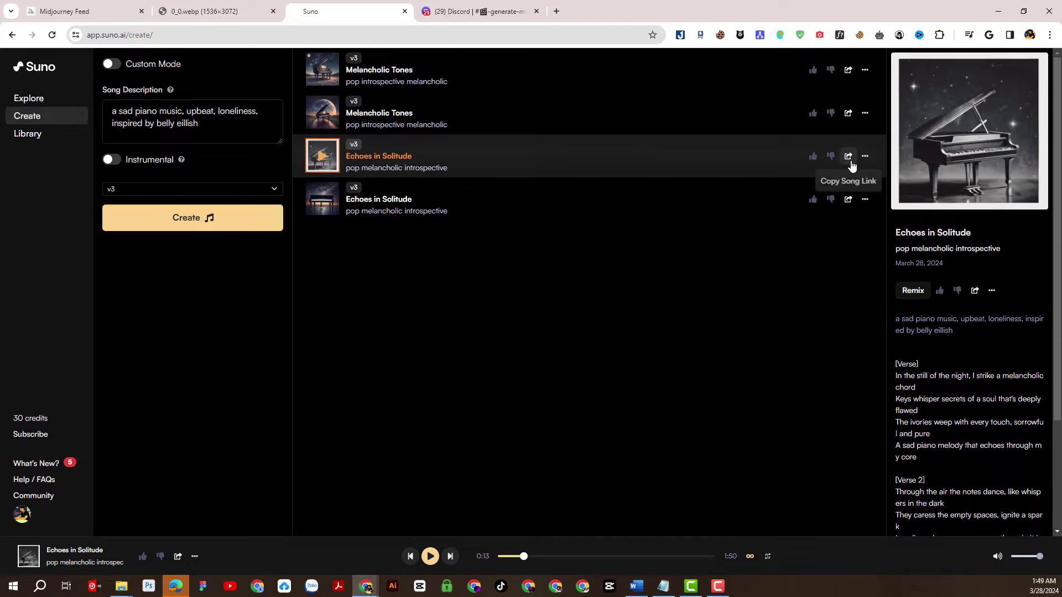
{"action": "left_click", "coordinate": [848, 157]}
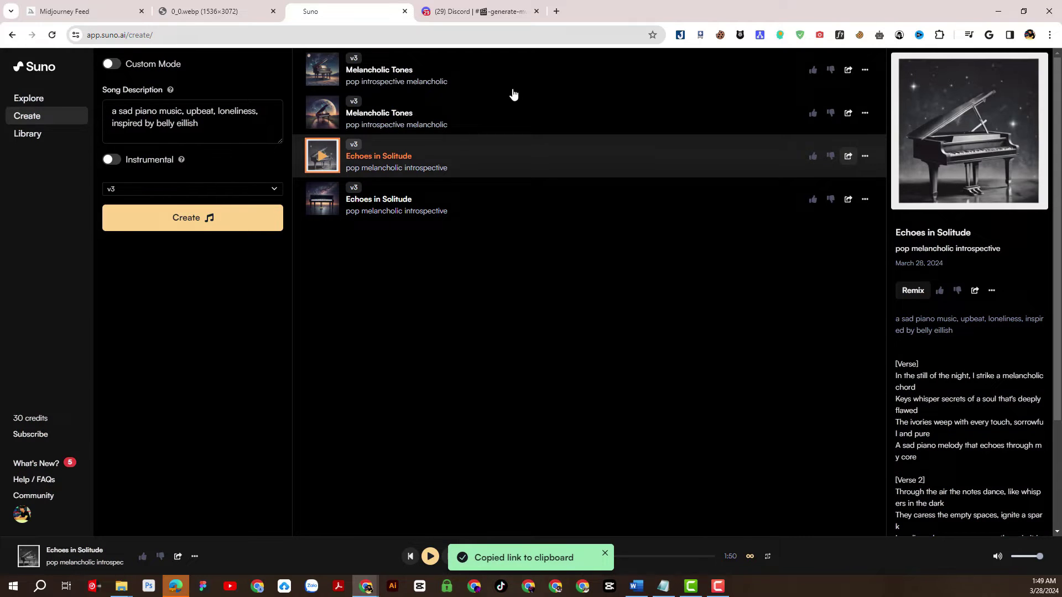
{"action": "left_click", "coordinate": [468, 6]}
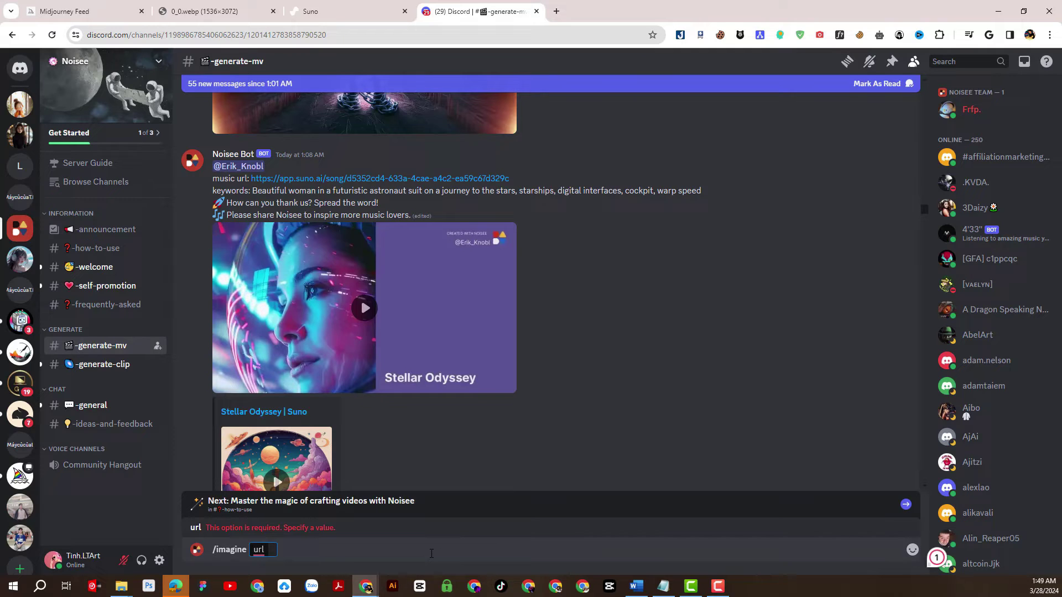
{"action": "type", "text": "https://app.suno.ai/song/dcbf2671-a504-437e-b48b-68012f4e2ae4"}
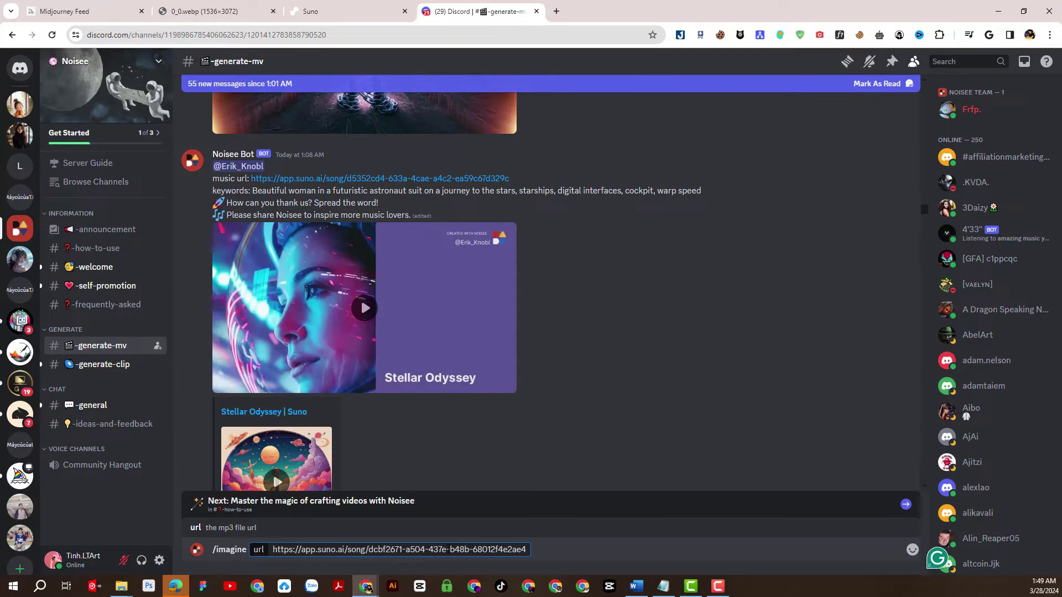
{"action": "key", "text": "Return"}
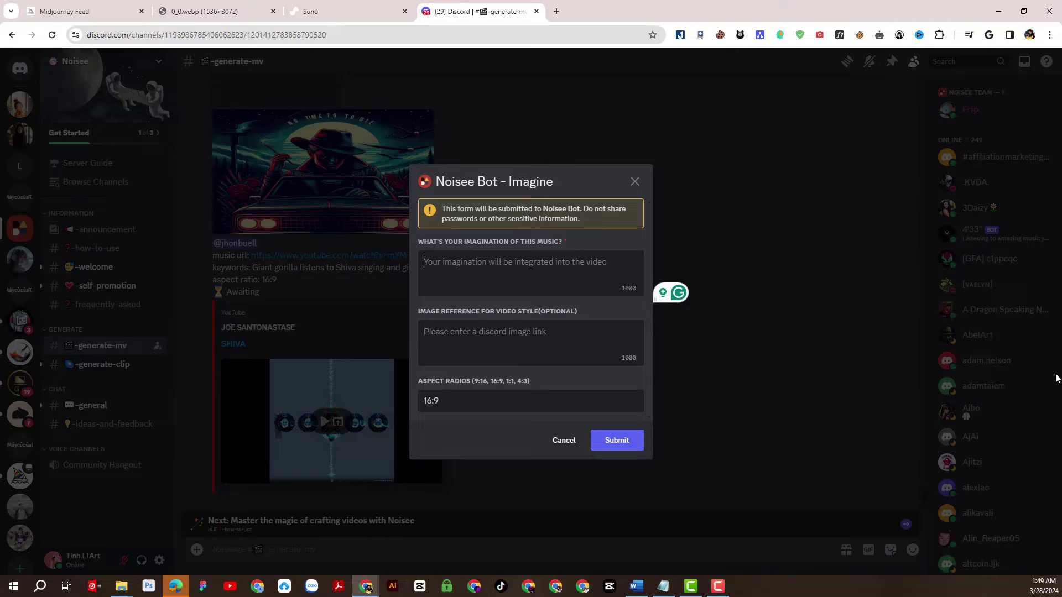
- Paste the lone pianist under a starry night prompt, ending <00:00 - 00:30>, into the Imagine description
{"action": "left_click", "coordinate": [664, 587]}
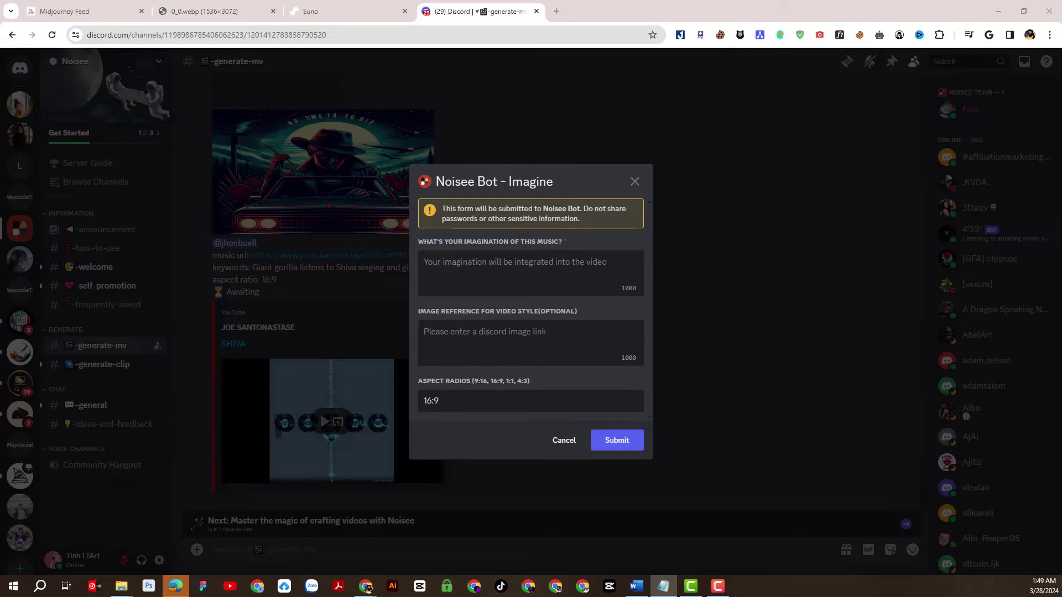
{"action": "left_click", "coordinate": [569, 260]}
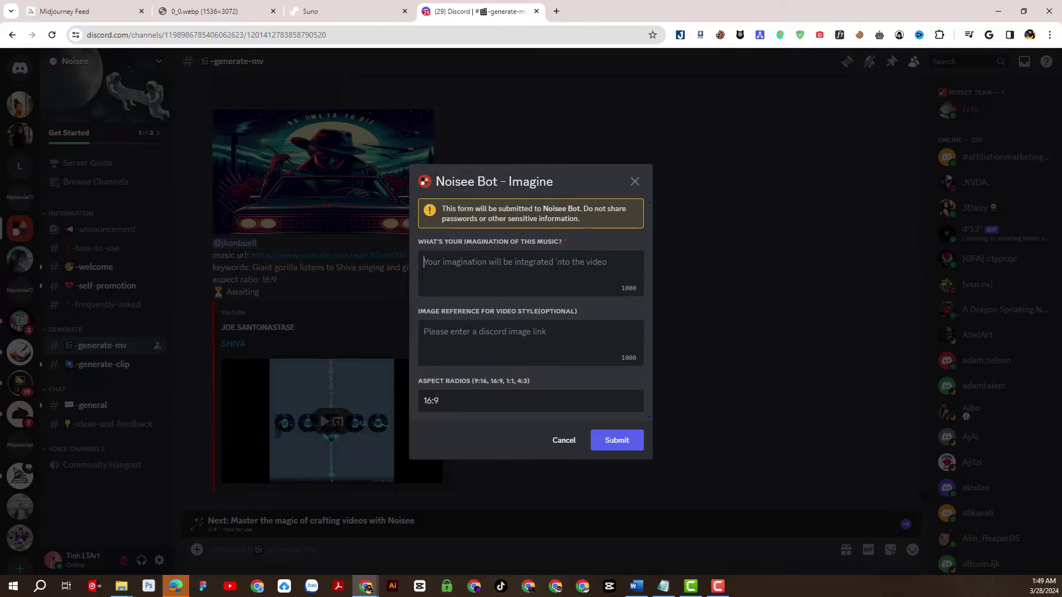
{"action": "type", "text": "a lone figure playing a grand piano music under a starry night, flashbacks of a beautiful past, cinematic video <00:00 - 00:30>"}
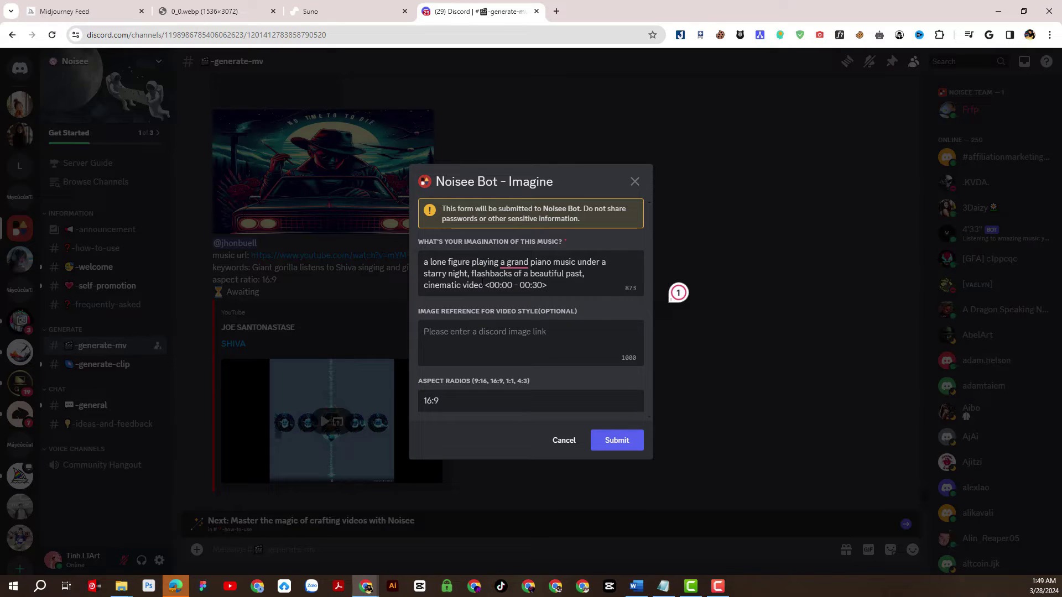
{"action": "left_click_drag", "start_coordinate": [483, 285], "coordinate": [425, 261]}
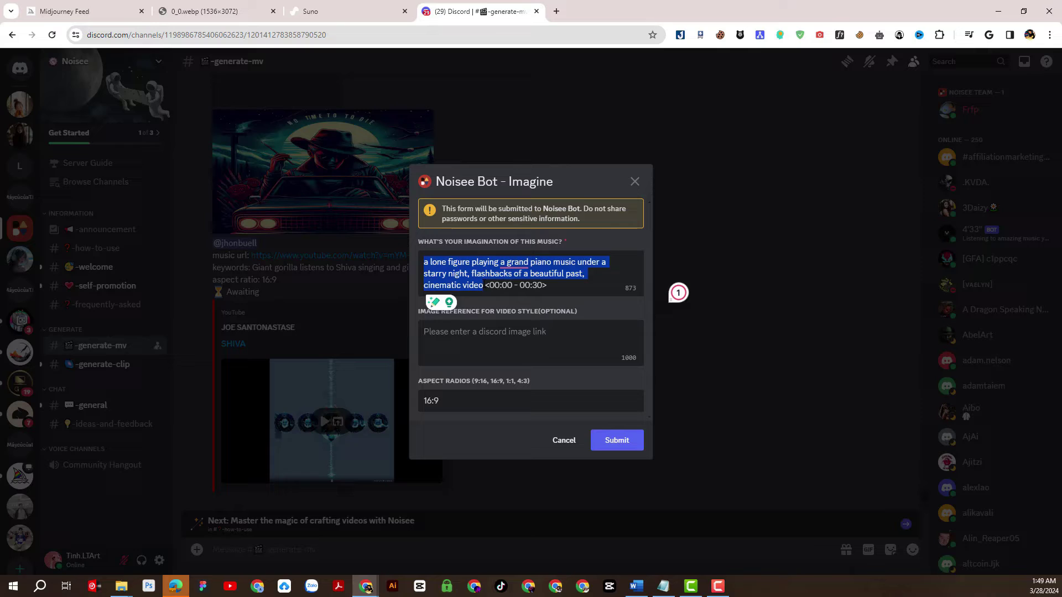
{"action": "left_click_drag", "start_coordinate": [485, 285], "coordinate": [551, 285]}
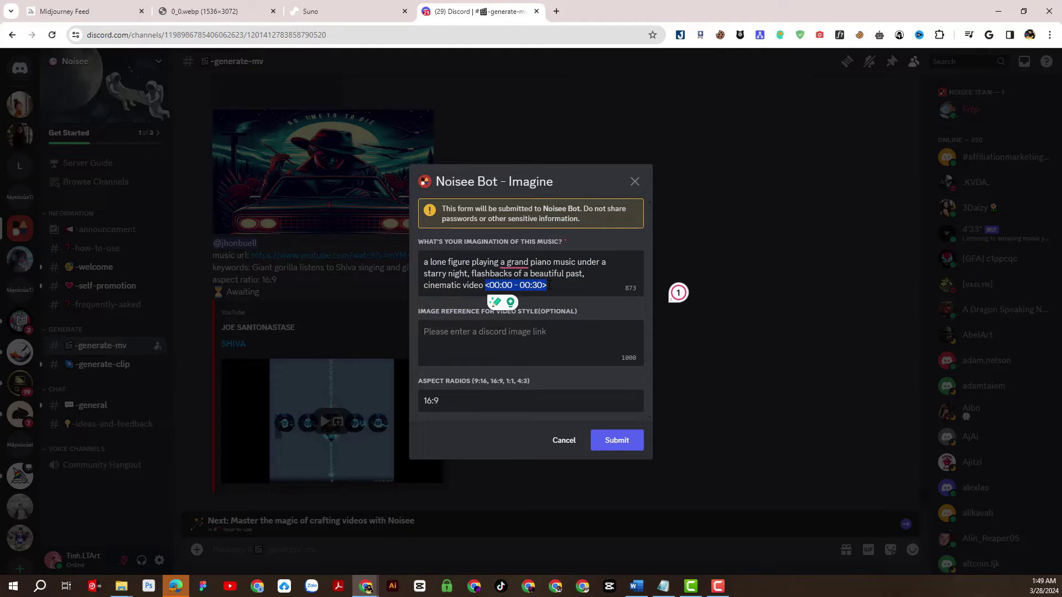
{"action": "left_click", "coordinate": [565, 286]}
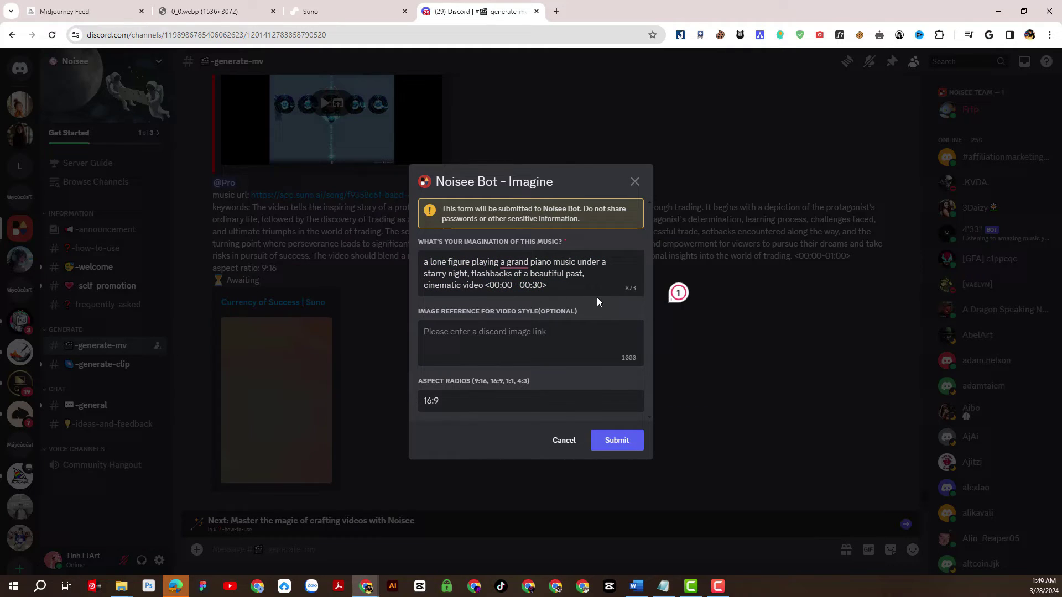
{"action": "left_click", "coordinate": [452, 331]}
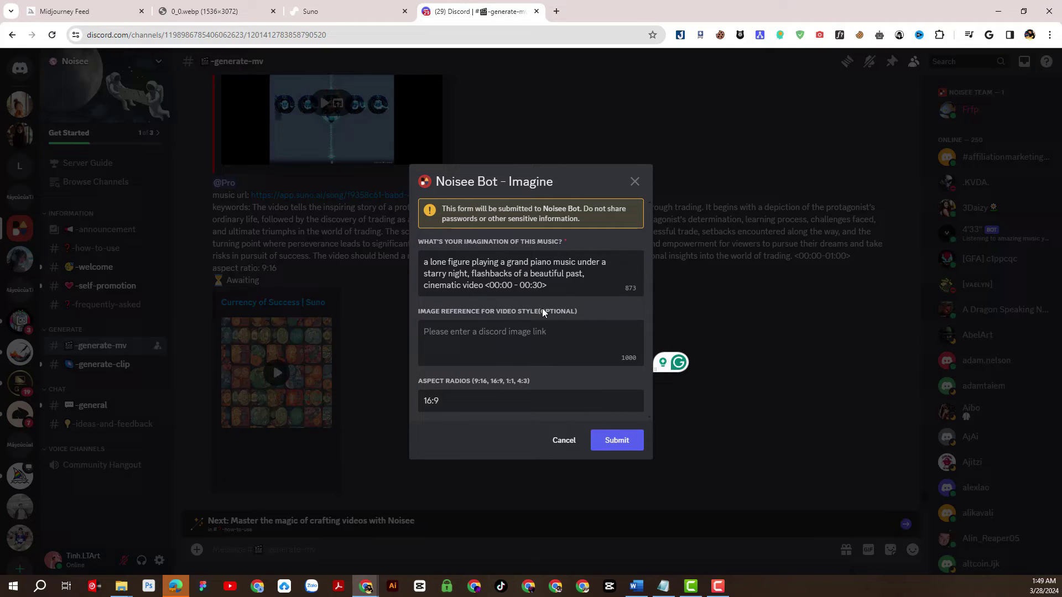
- Copy the 0_0.webp Midjourney image address and paste it as the Image Reference
{"action": "left_click", "coordinate": [186, 11]}
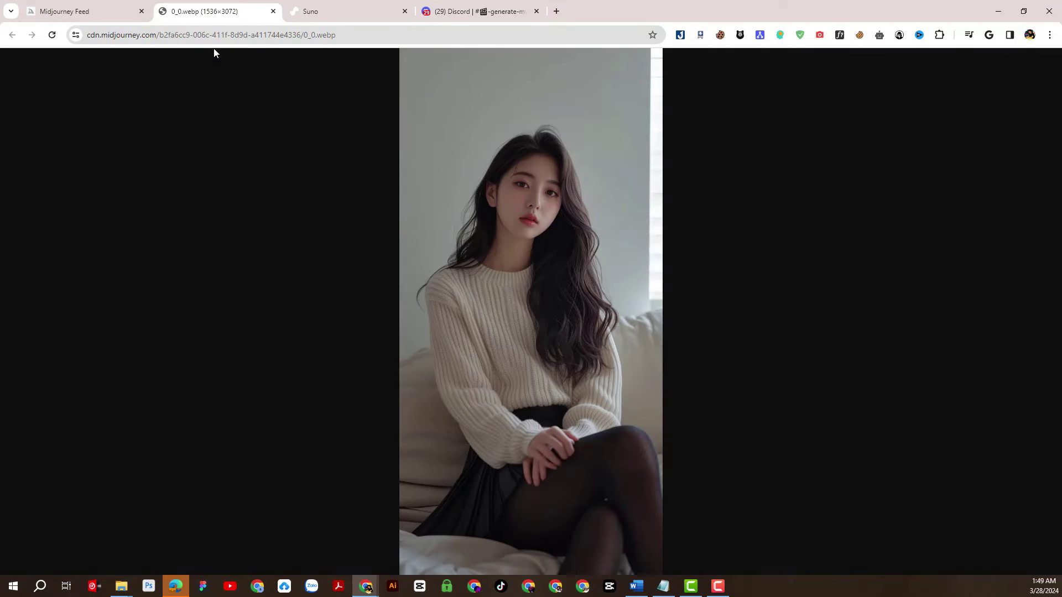
{"action": "left_click", "coordinate": [214, 36]}
{"action": "right_click", "coordinate": [213, 38]}
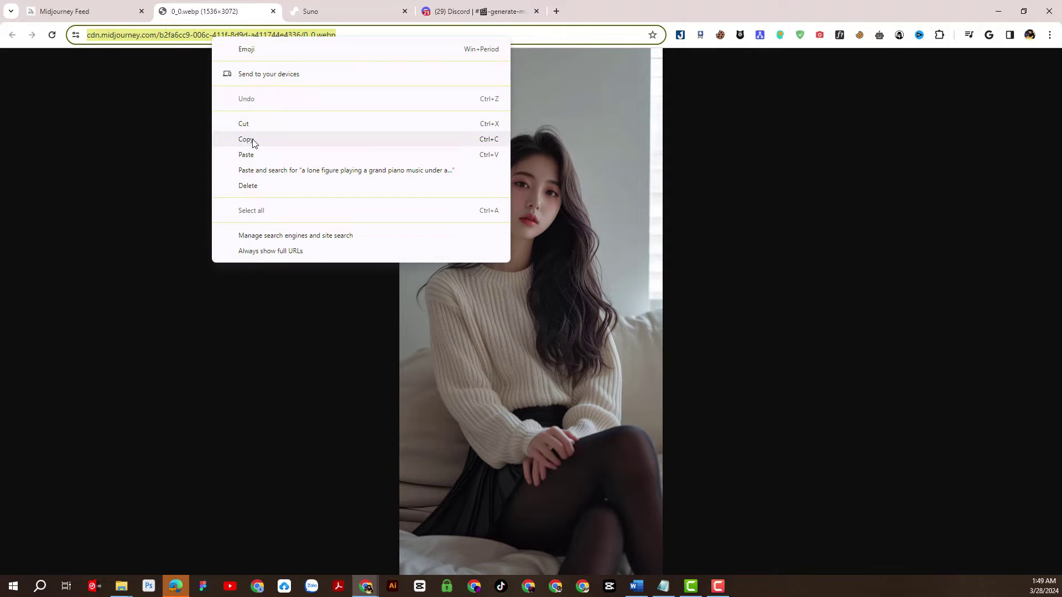
{"action": "left_click", "coordinate": [253, 141]}
{"action": "left_click", "coordinate": [471, 16]}
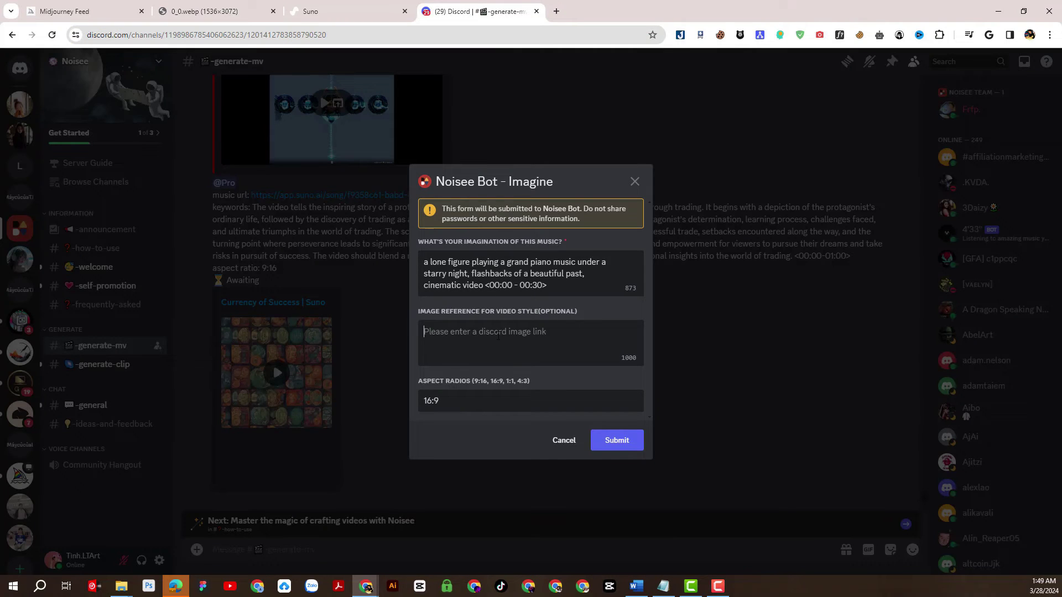
{"action": "key", "text": "ctrl+v"}
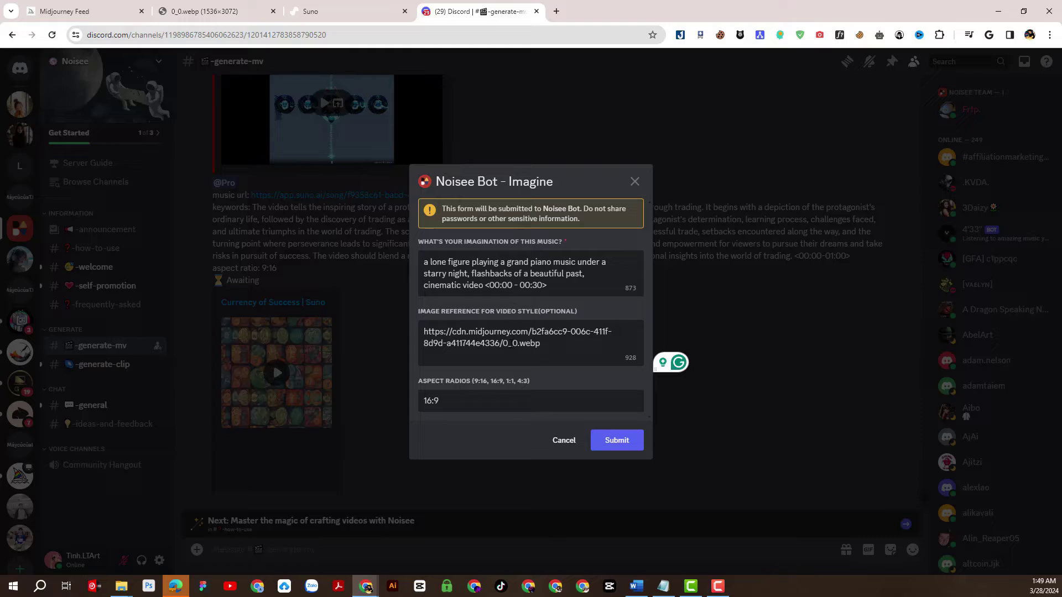
- Submit the request at 16:9 and review the posted request's url and keywords
{"action": "left_click", "coordinate": [481, 406]}
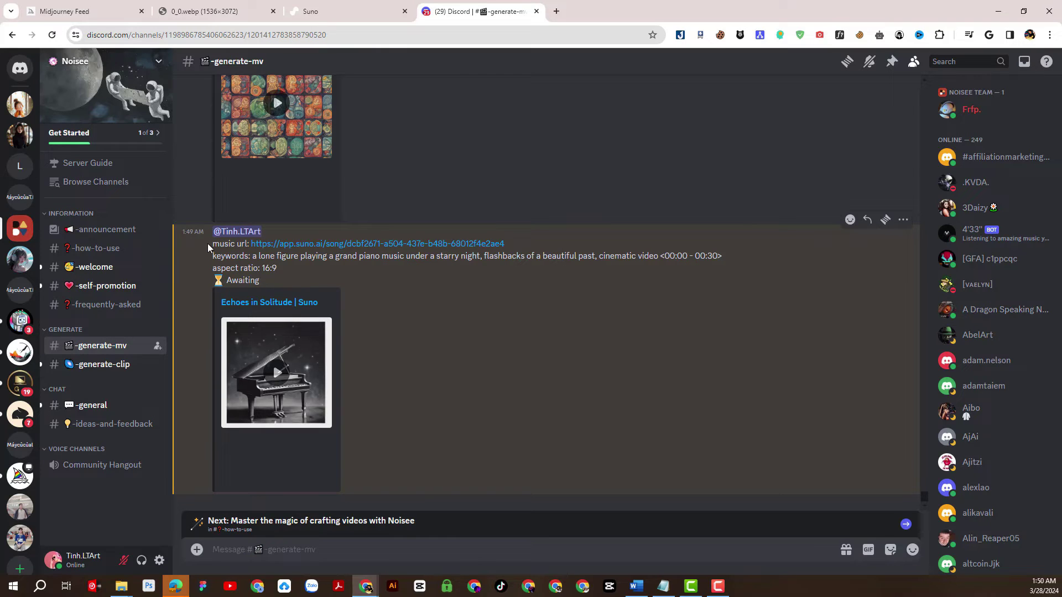
{"action": "mouse_move", "coordinate": [209, 244]}
{"action": "left_mouse_down"}
{"action": "mouse_move", "coordinate": [296, 272]}
{"action": "mouse_move", "coordinate": [463, 278]}
{"action": "left_mouse_up"}
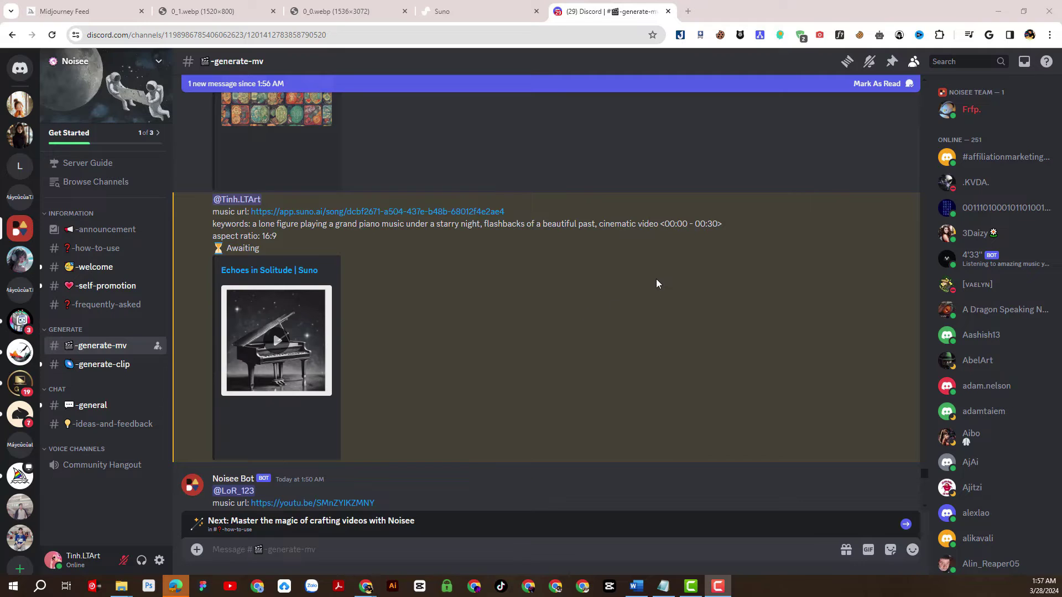
{"action": "scroll", "coordinate": [656, 283], "scroll_direction": "down", "scroll_amount": 1}
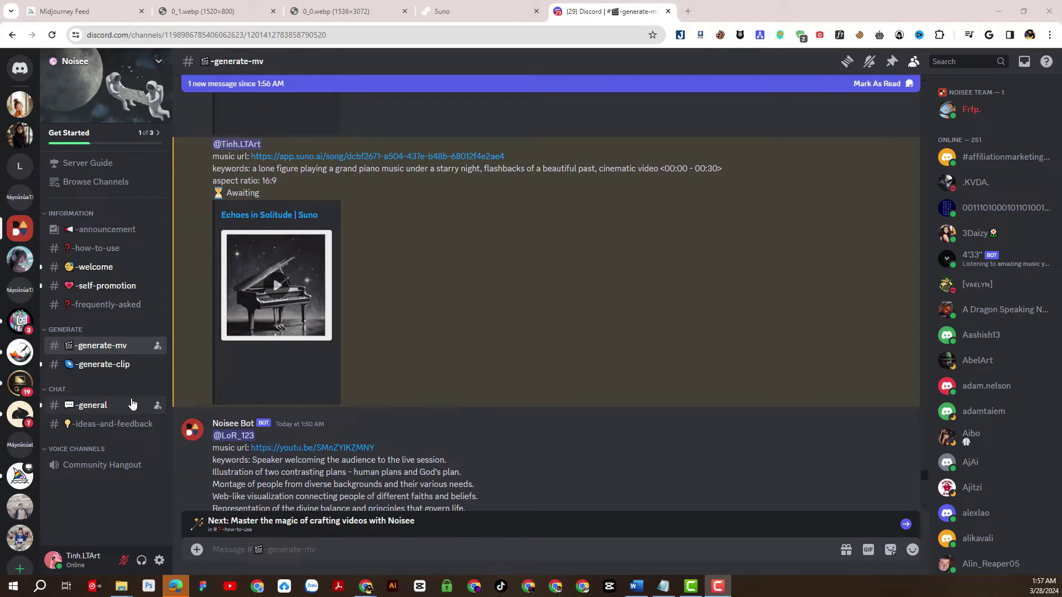
- Browse the -generate-clip channel, playing the white Porsche and cyber punk cat clips
{"action": "left_click", "coordinate": [106, 372]}
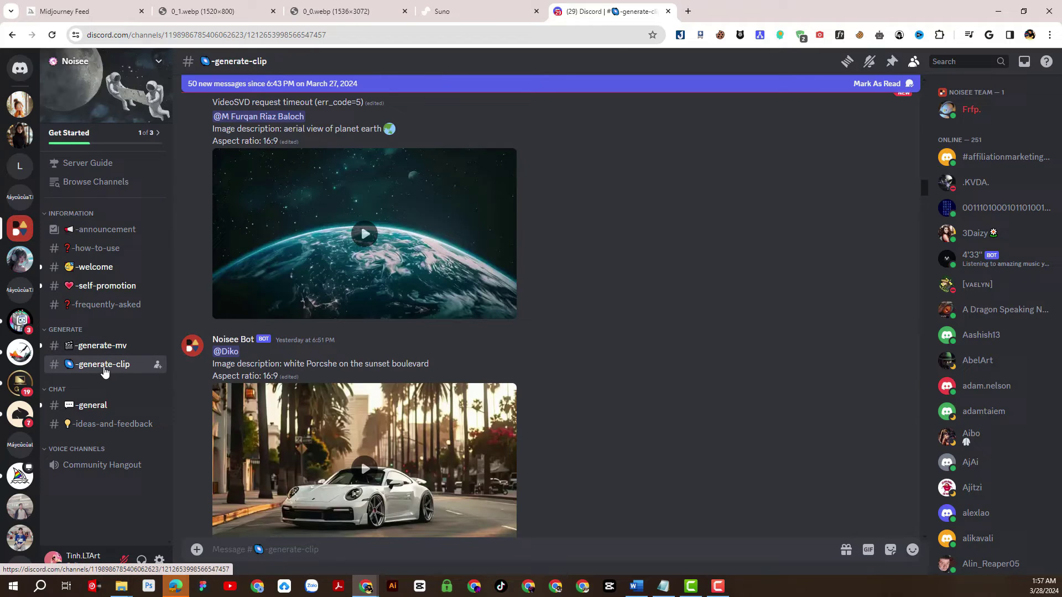
{"action": "scroll", "coordinate": [639, 409], "scroll_direction": "down", "scroll_amount": 5}
{"action": "scroll", "coordinate": [640, 412], "scroll_direction": "down", "scroll_amount": 8}
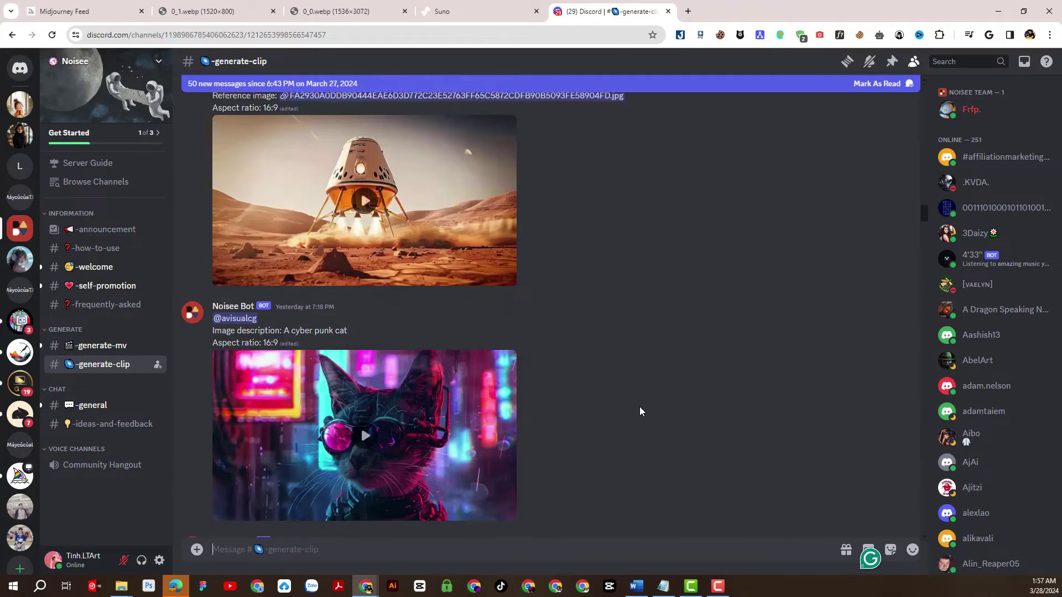
{"action": "scroll", "coordinate": [640, 412], "scroll_direction": "up", "scroll_amount": 5}
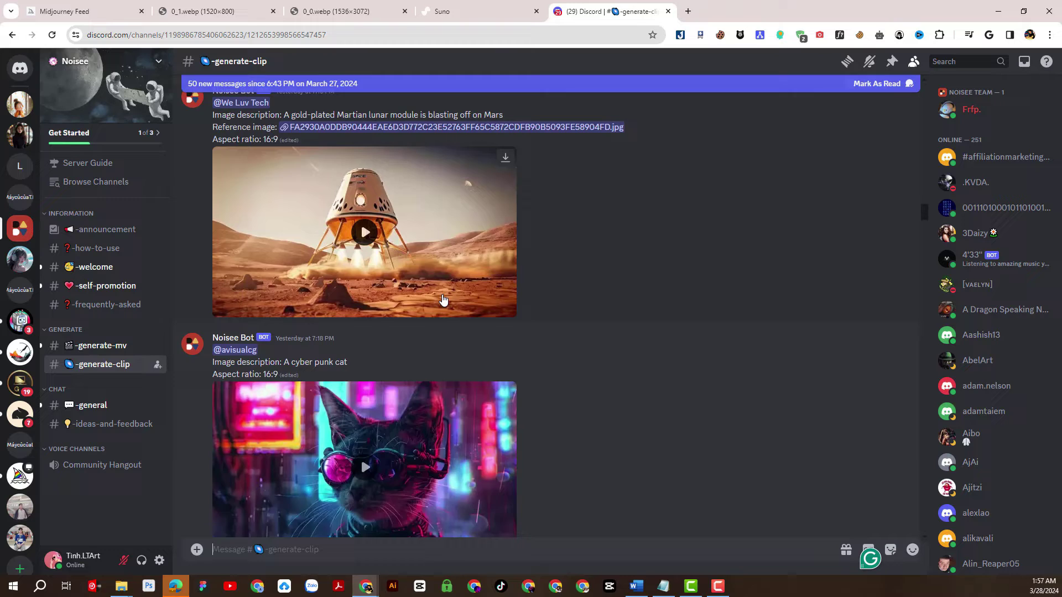
{"action": "scroll", "coordinate": [564, 410], "scroll_direction": "up", "scroll_amount": 3}
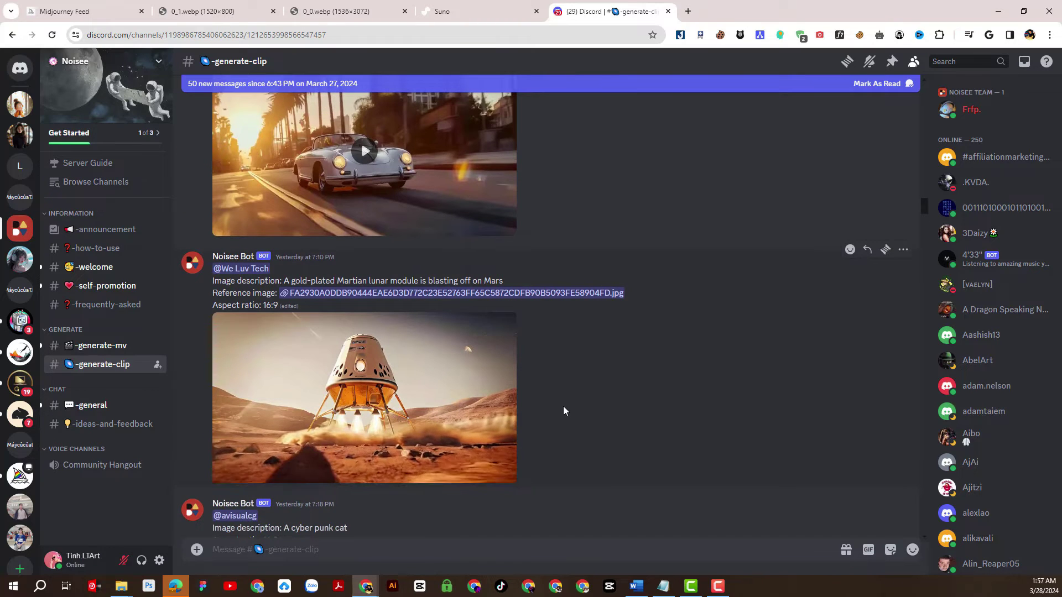
{"action": "left_click", "coordinate": [365, 151]}
{"action": "scroll", "coordinate": [545, 249], "scroll_direction": "up", "scroll_amount": 1}
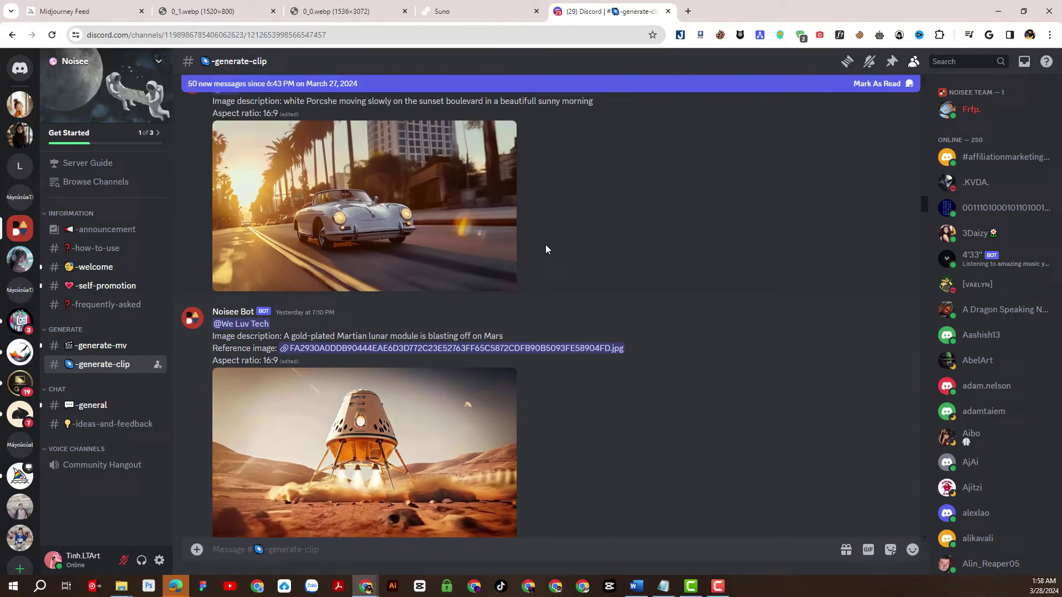
{"action": "scroll", "coordinate": [636, 366], "scroll_direction": "down", "scroll_amount": 3}
{"action": "left_click", "coordinate": [422, 430]}
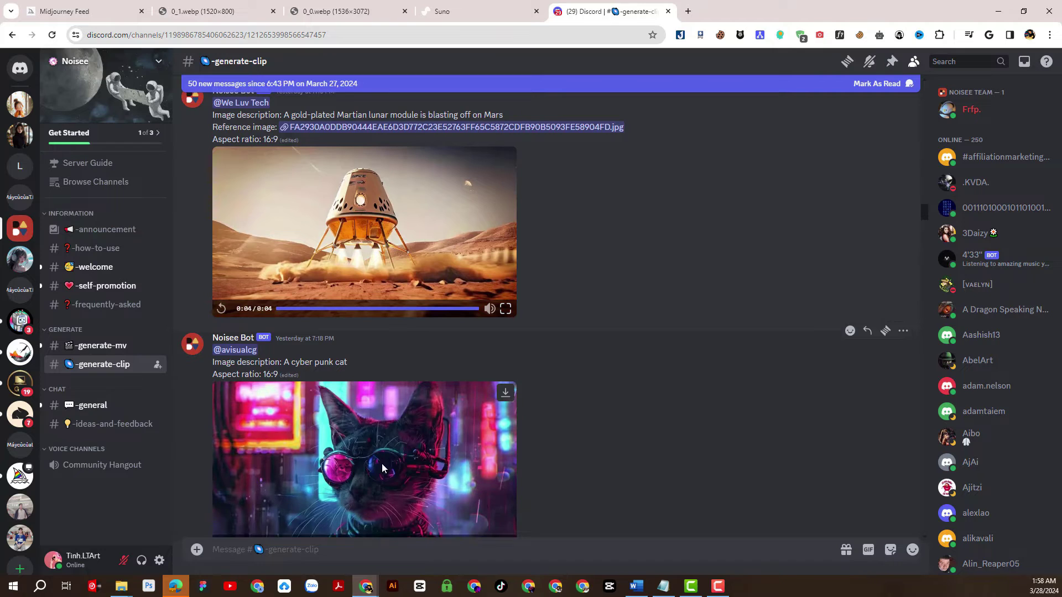
{"action": "scroll", "coordinate": [624, 399], "scroll_direction": "down", "scroll_amount": 2}
{"action": "scroll", "coordinate": [624, 399], "scroll_direction": "down", "scroll_amount": 3}
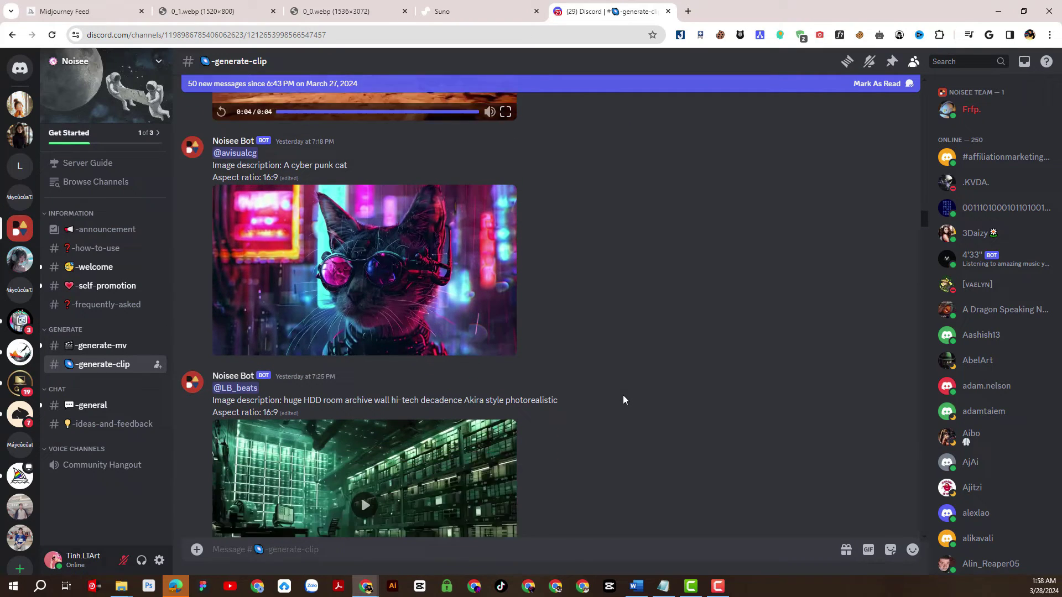
{"action": "scroll", "coordinate": [613, 377], "scroll_direction": "down", "scroll_amount": 4}
{"action": "scroll", "coordinate": [614, 378], "scroll_direction": "down", "scroll_amount": 2}
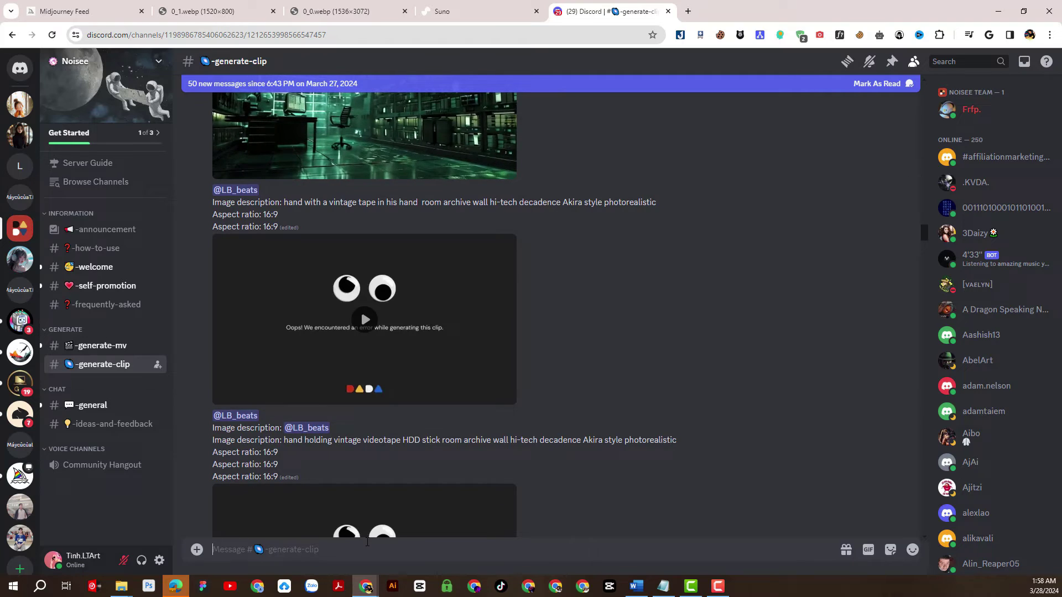
- Start a /clip request with the prompt 'Cartoon cute lofi girl listening to music and dreaming'
{"action": "type", "text": "/clip"}
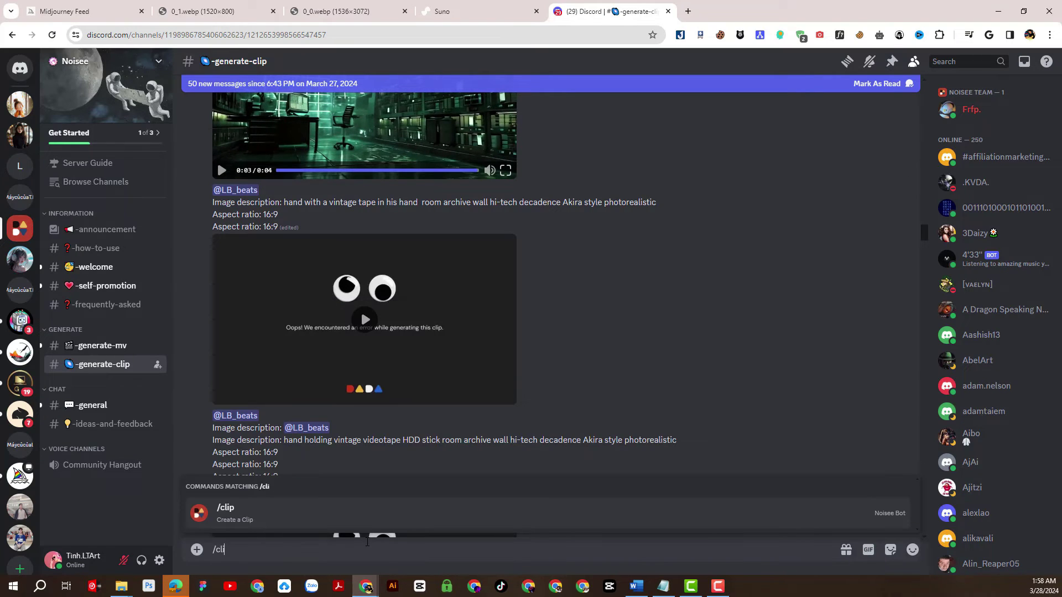
{"action": "key", "text": "Return"}
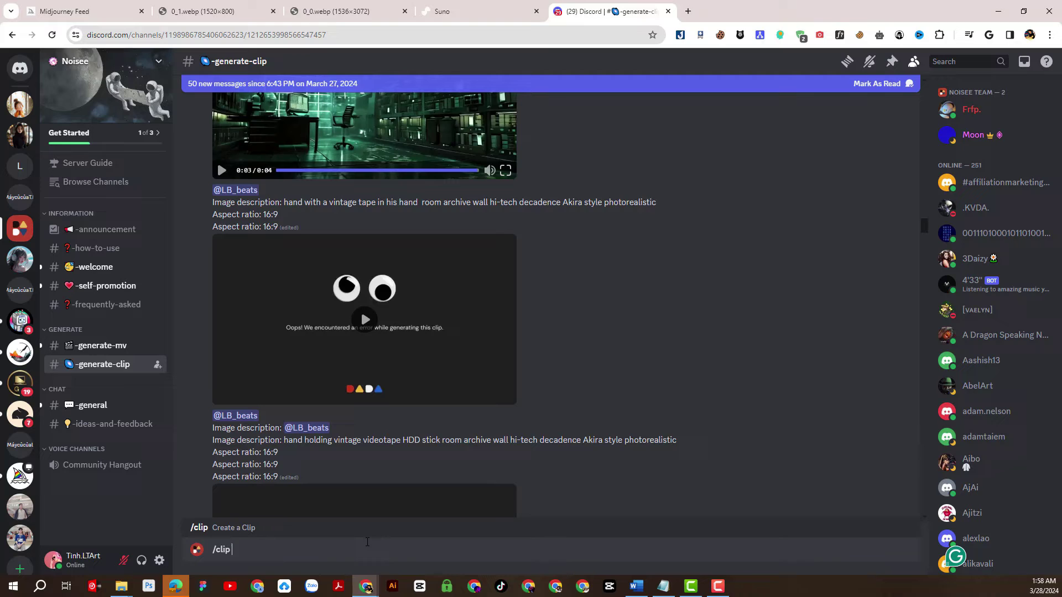
{"action": "key", "text": "Return"}
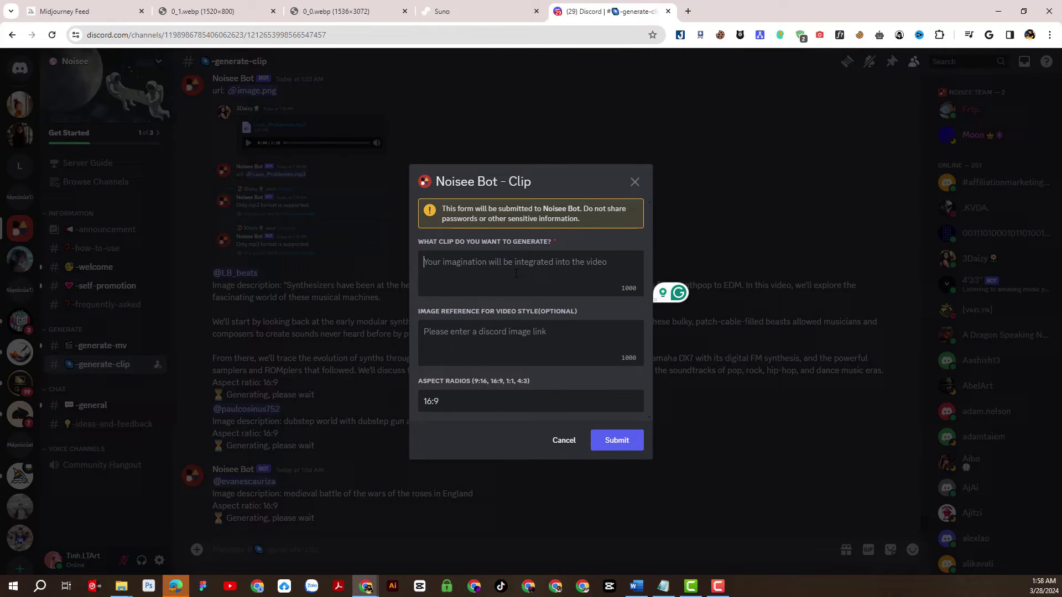
{"action": "type", "text": "Cartoon cute lofi girl listening to music and dreaming"}
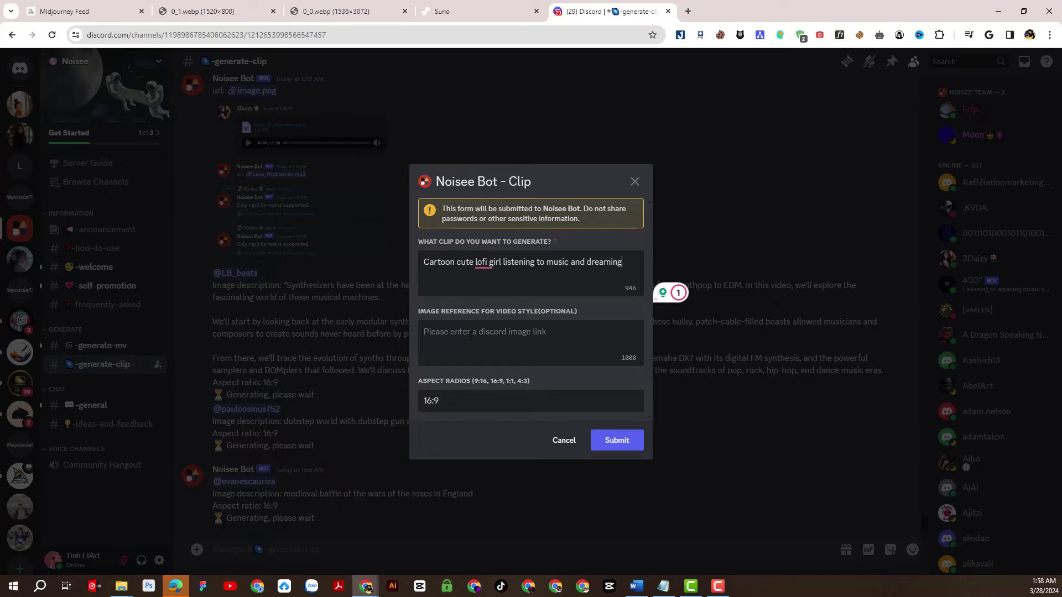
- Paste the 0_1.webp lofi girl image link as reference and submit the clip request
{"action": "left_click", "coordinate": [481, 336]}
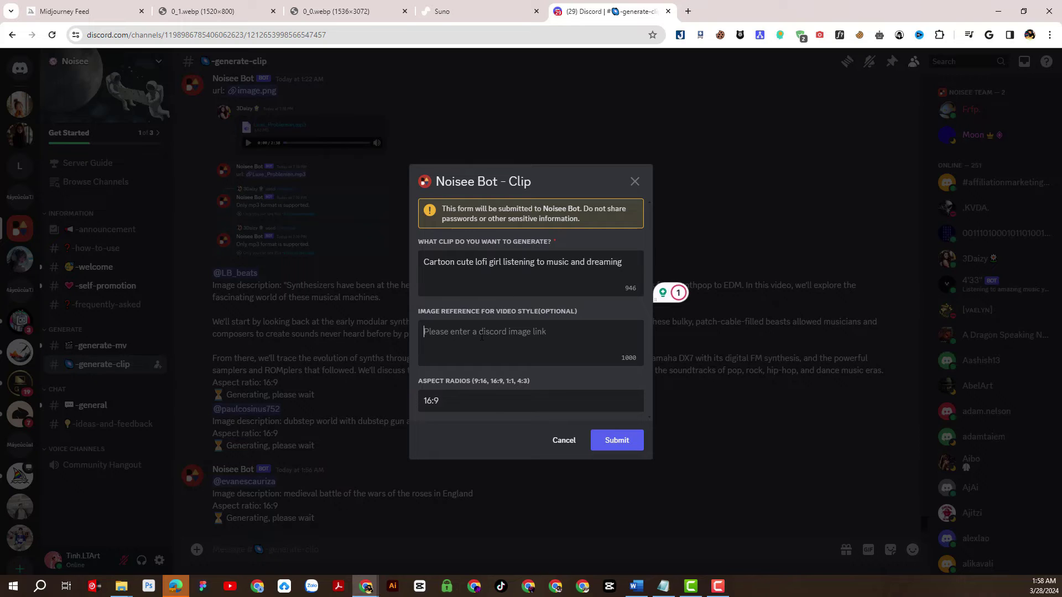
{"action": "left_click", "coordinate": [332, 5]}
{"action": "left_click", "coordinate": [255, 8]}
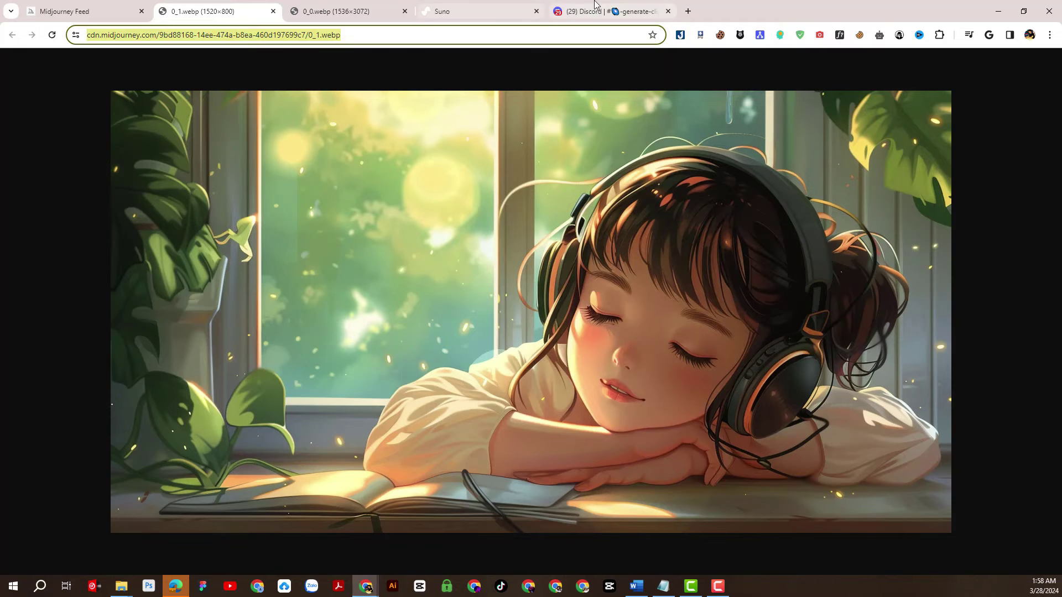
{"action": "left_click", "coordinate": [609, 11]}
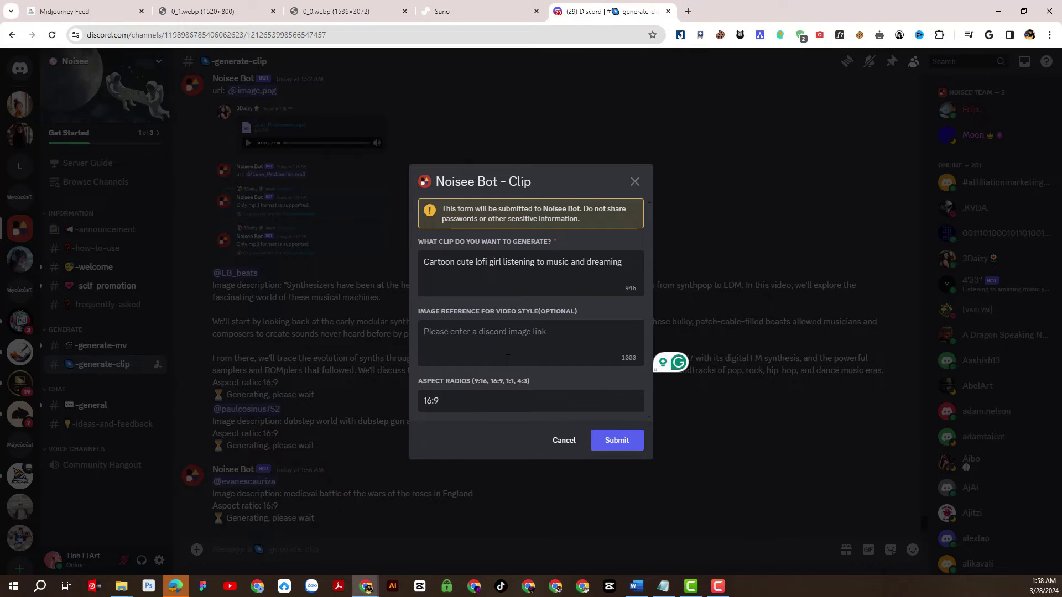
{"action": "type", "text": "https://cdn.midjourney.com/9bd88168-14ee-474a-b8ea-460d197699c7/0_1.webp"}
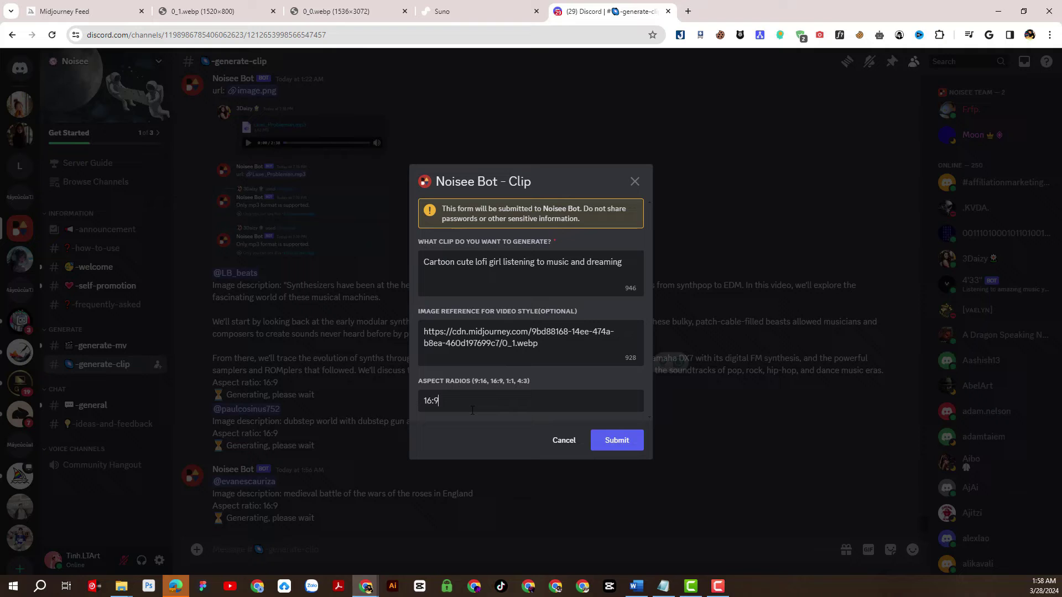
{"action": "left_click", "coordinate": [619, 447]}
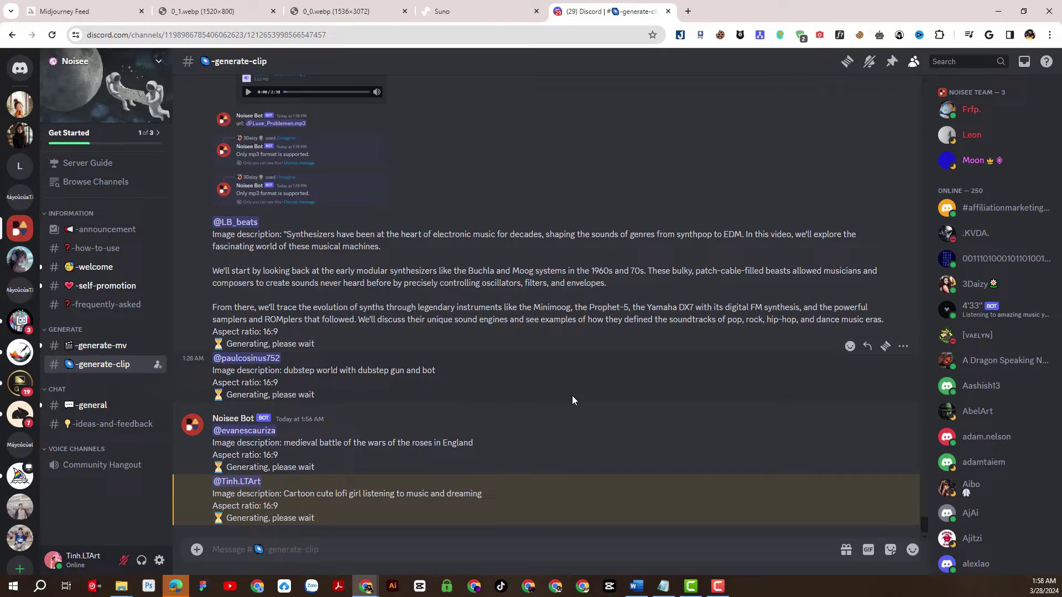
{"action": "scroll", "coordinate": [572, 396], "scroll_direction": "up", "scroll_amount": 8}
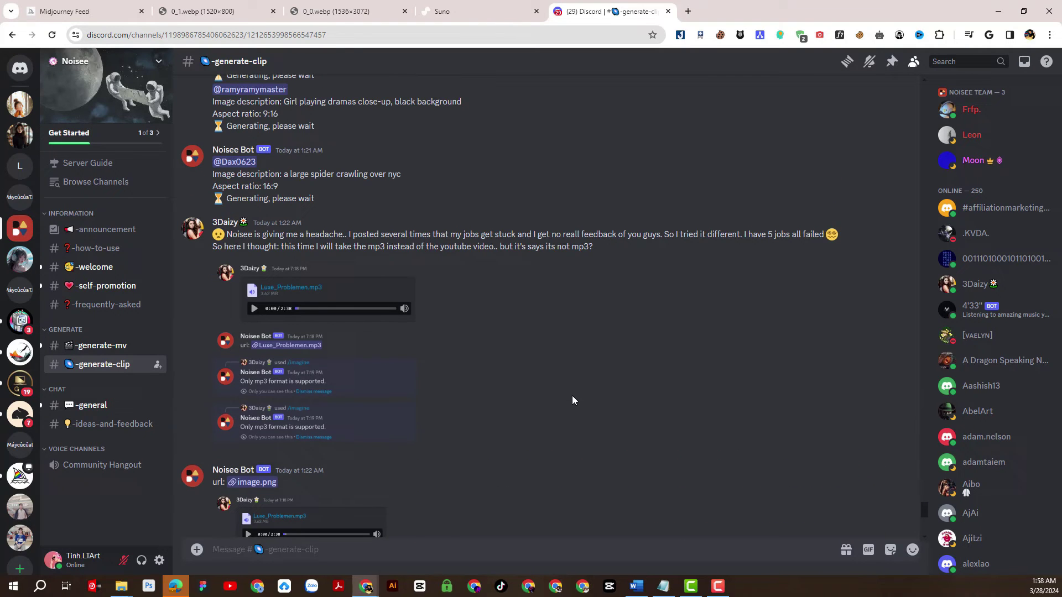
{"action": "scroll", "coordinate": [572, 396], "scroll_direction": "down", "scroll_amount": 8}
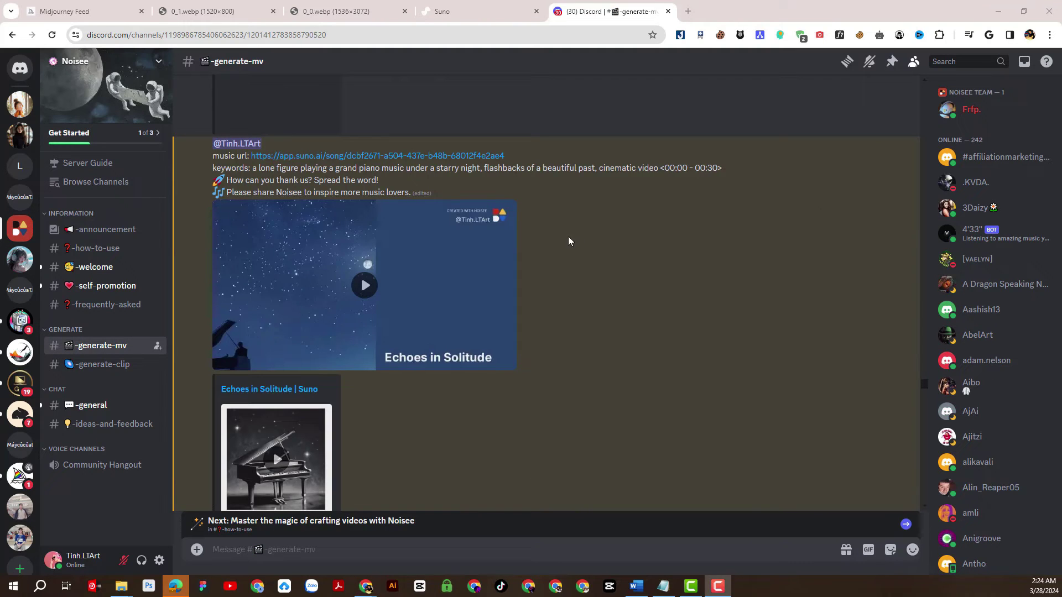
- Play Noisee Bot's Echoes in Solitude video attachment in full screen
{"action": "mouse_move", "coordinate": [213, 143]}
{"action": "left_mouse_down"}
{"action": "mouse_move", "coordinate": [210, 161]}
{"action": "mouse_move", "coordinate": [340, 180]}
{"action": "left_mouse_up"}
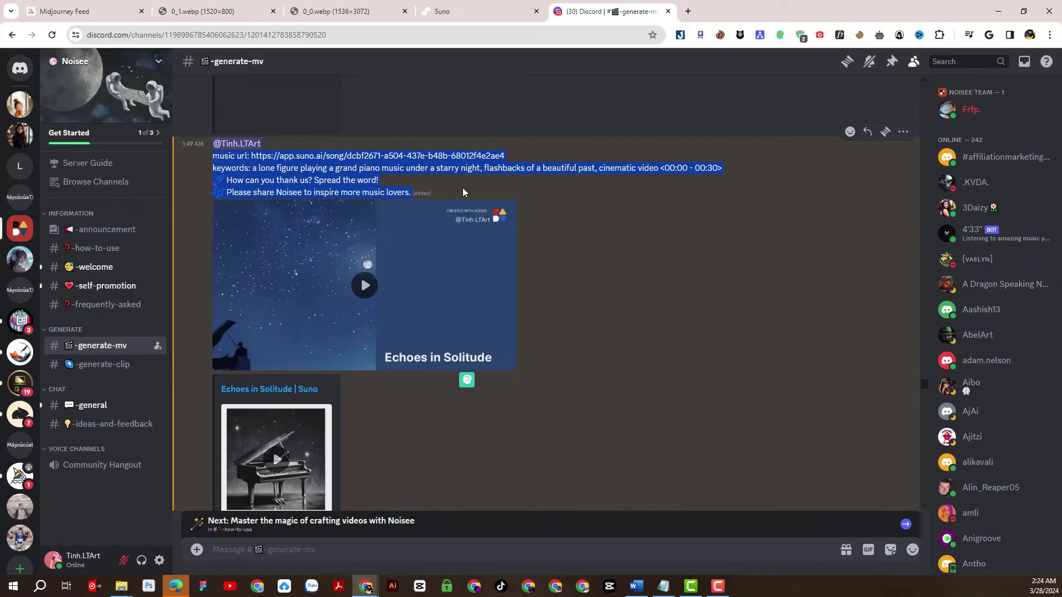
{"action": "left_click", "coordinate": [415, 196]}
{"action": "mouse_move", "coordinate": [362, 245]}
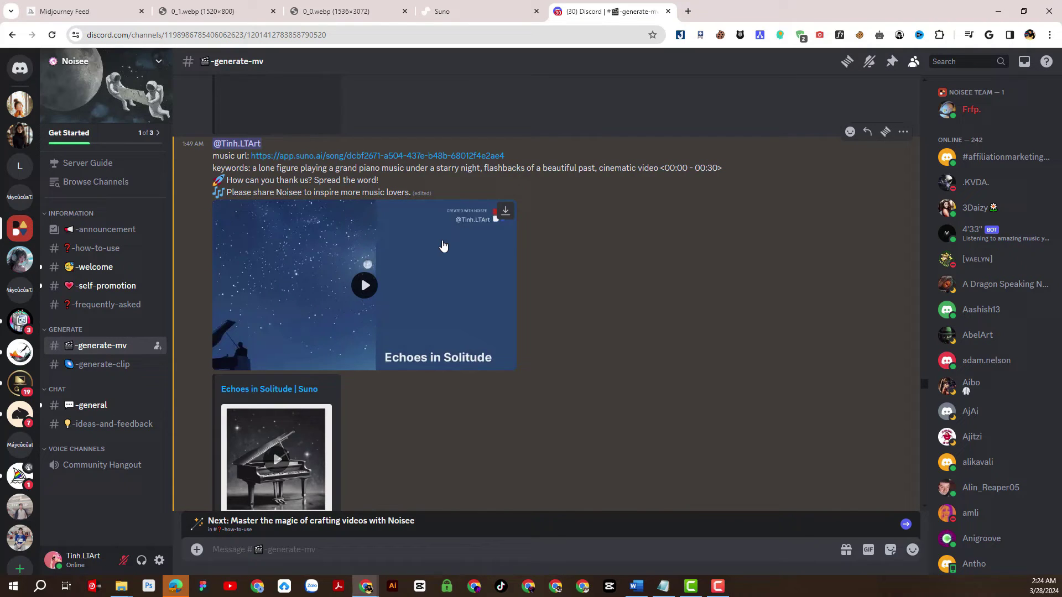
{"action": "left_click", "coordinate": [364, 285]}
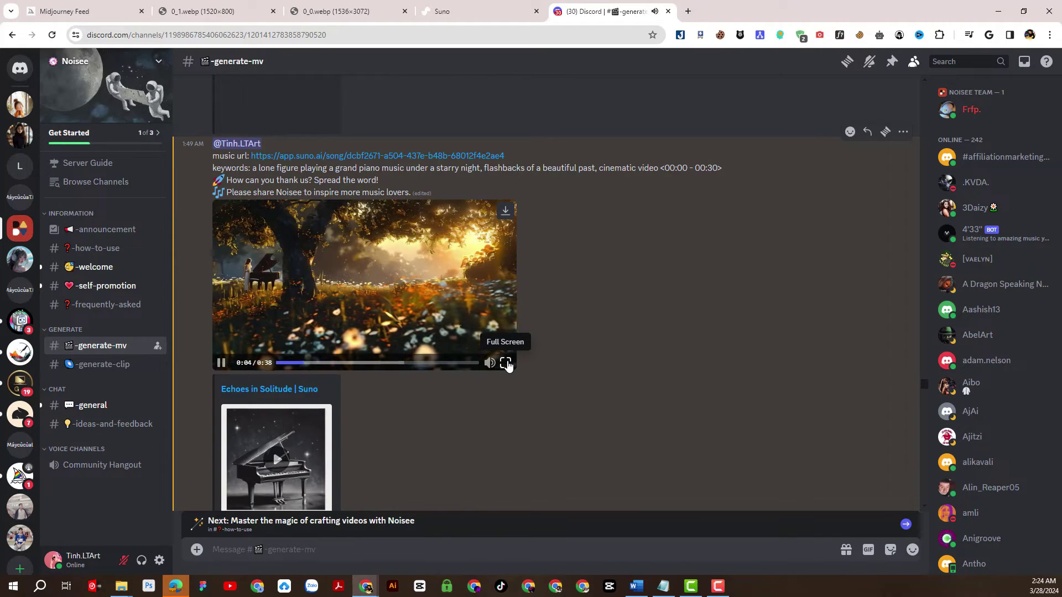
{"action": "left_click", "coordinate": [507, 363]}
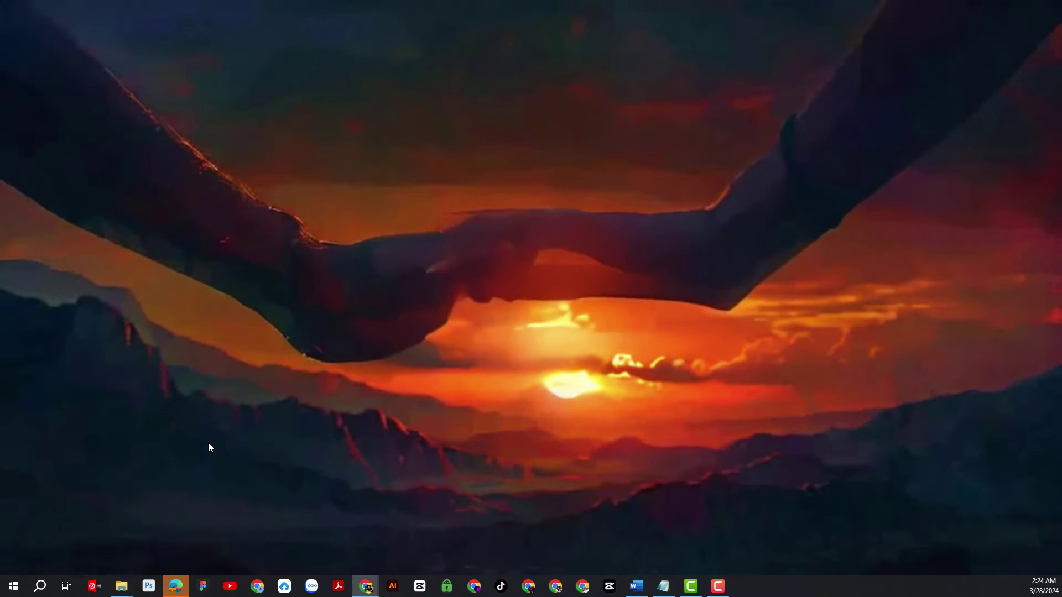
- Exit full-screen playback of the Echoes in Solitude video
{"action": "key", "text": "super+d"}
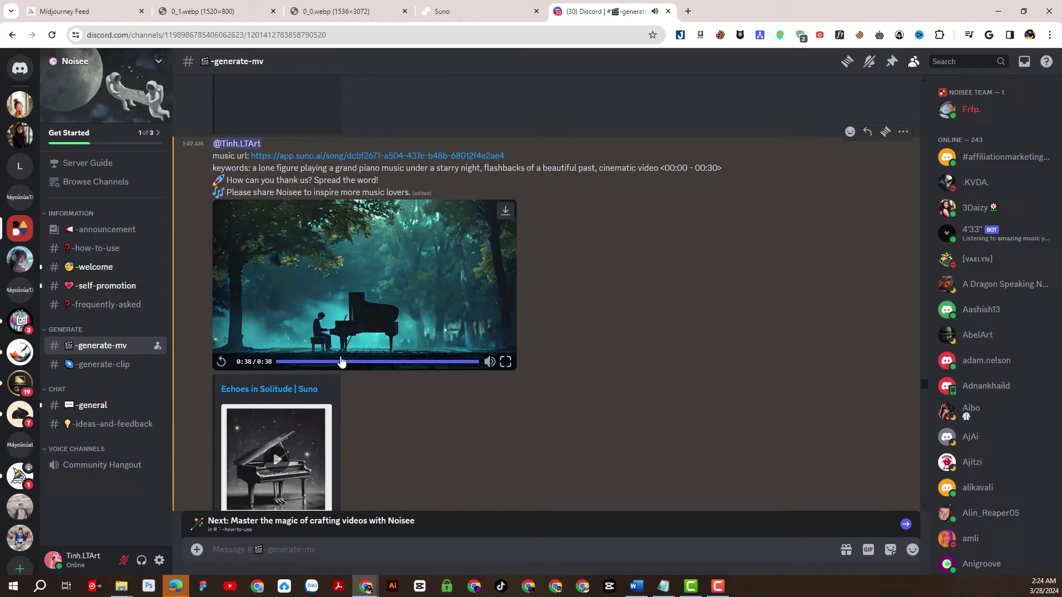
{"action": "left_click", "coordinate": [222, 363]}
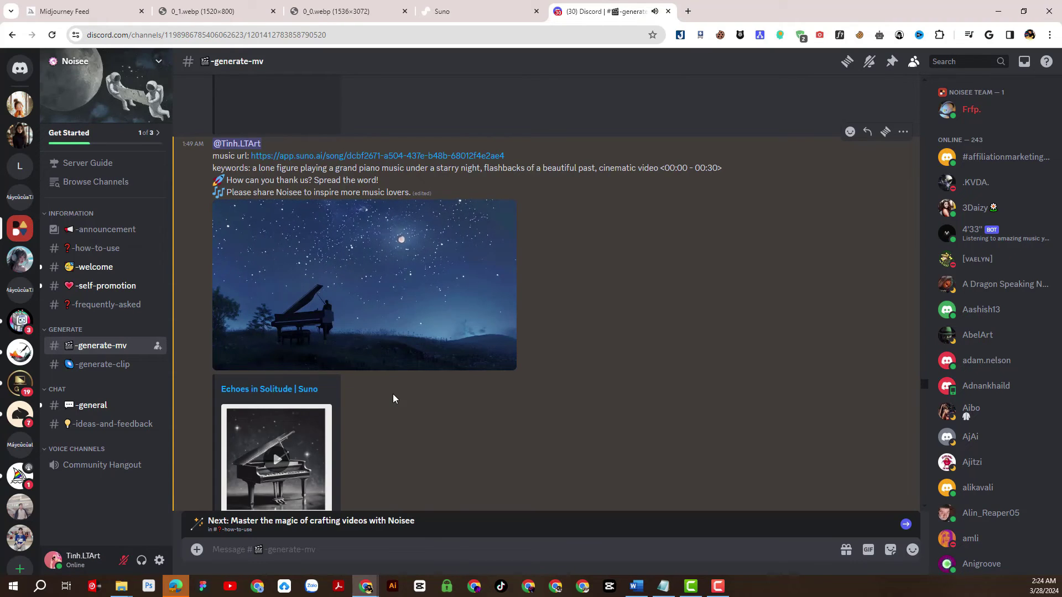